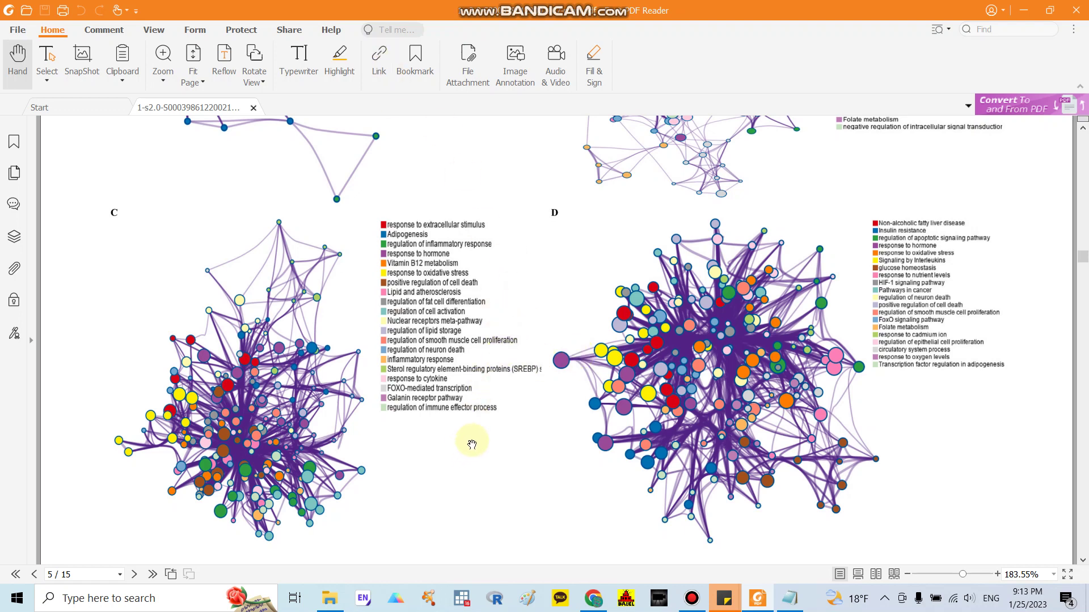
# Scroll around the page 5 network graphs, then jump back to page 1's title and abstract
pyautogui.scroll(-3, 342, 448)
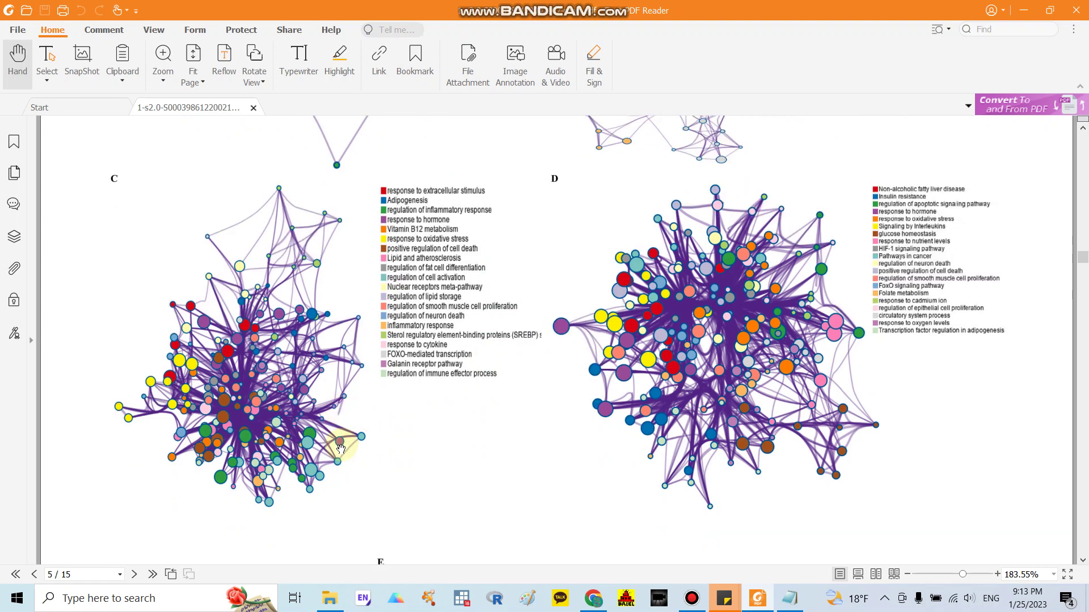
pyautogui.scroll(1, 350, 406)
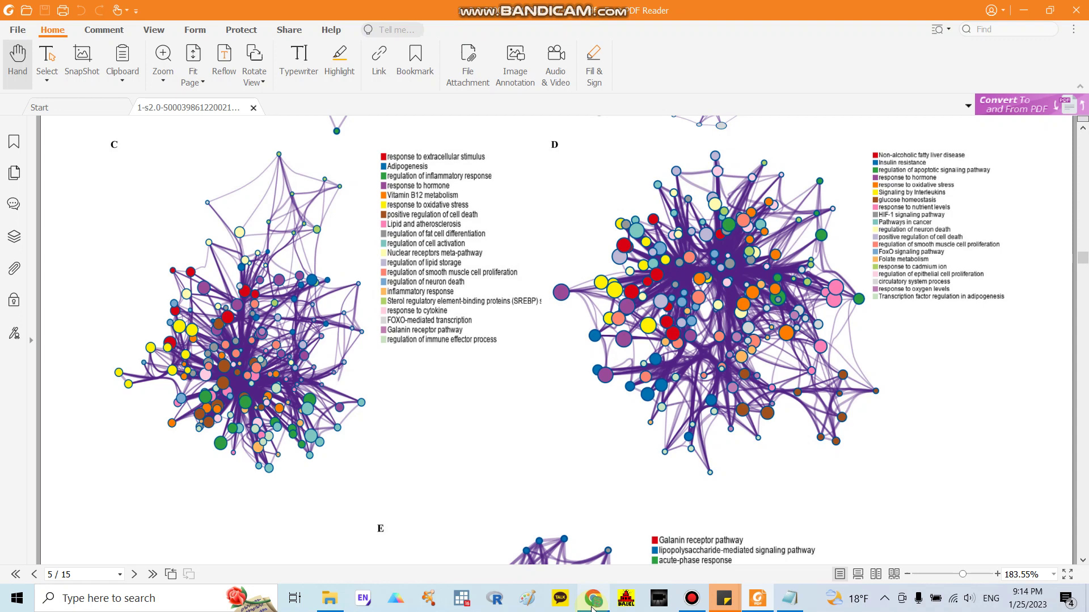
pyautogui.moveTo(592, 608)
pyautogui.scroll(2, 477, 397)
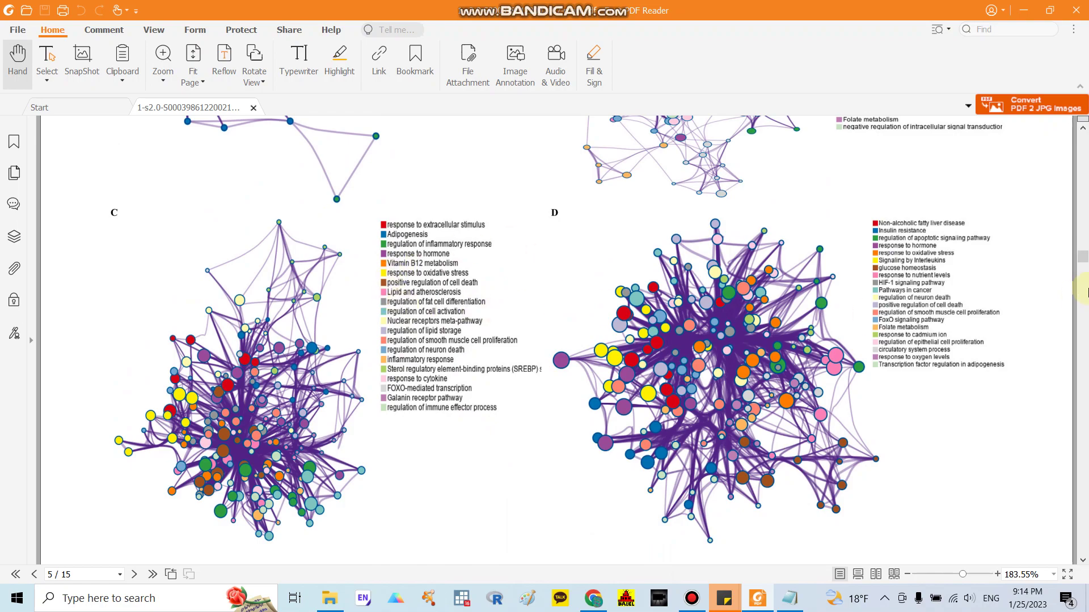
pyautogui.moveTo(1083, 253); pyautogui.dragTo(1083, 122)
pyautogui.scroll(-3, 271, 412)
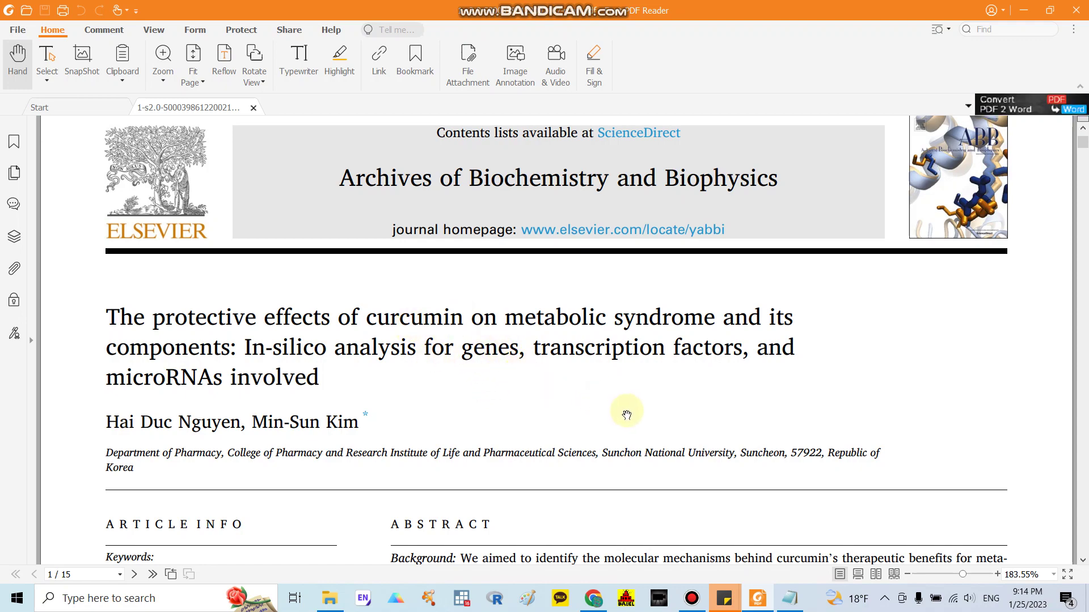
# Browse pages 2–5, revisit page 3, then settle on network figures C and D on page 5
pyautogui.scroll(-4, 627, 407)
pyautogui.scroll(-20, 626, 407)
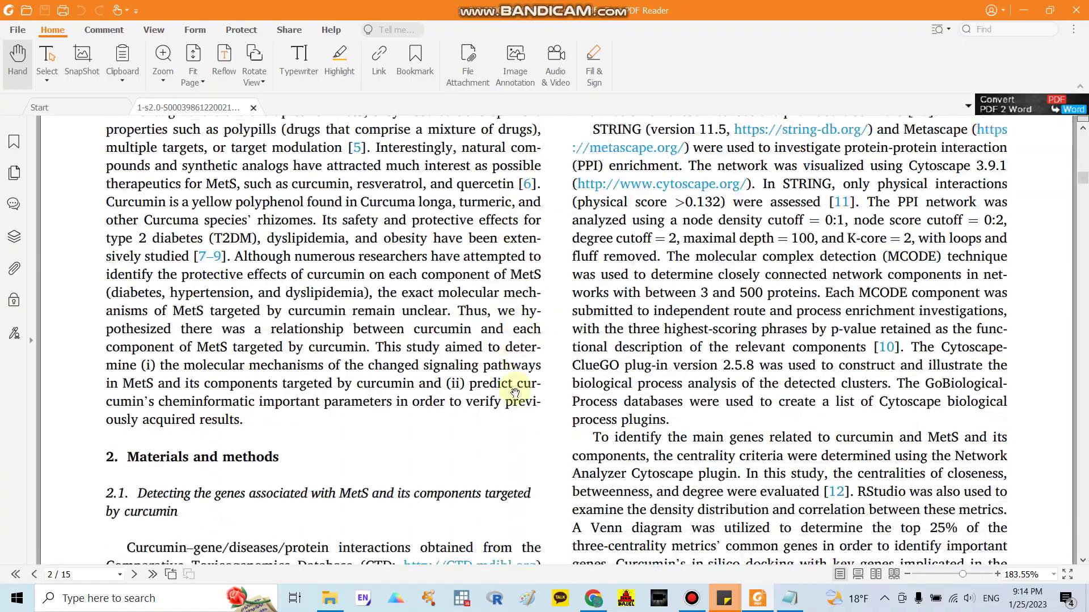
pyautogui.scroll(-20, 515, 393)
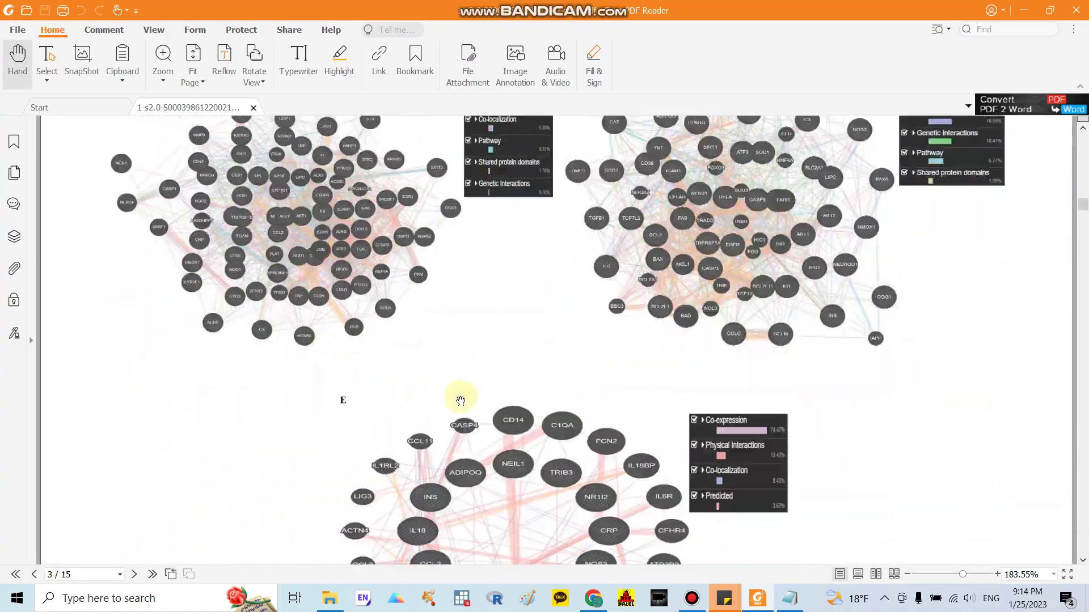
pyautogui.scroll(-20, 427, 419)
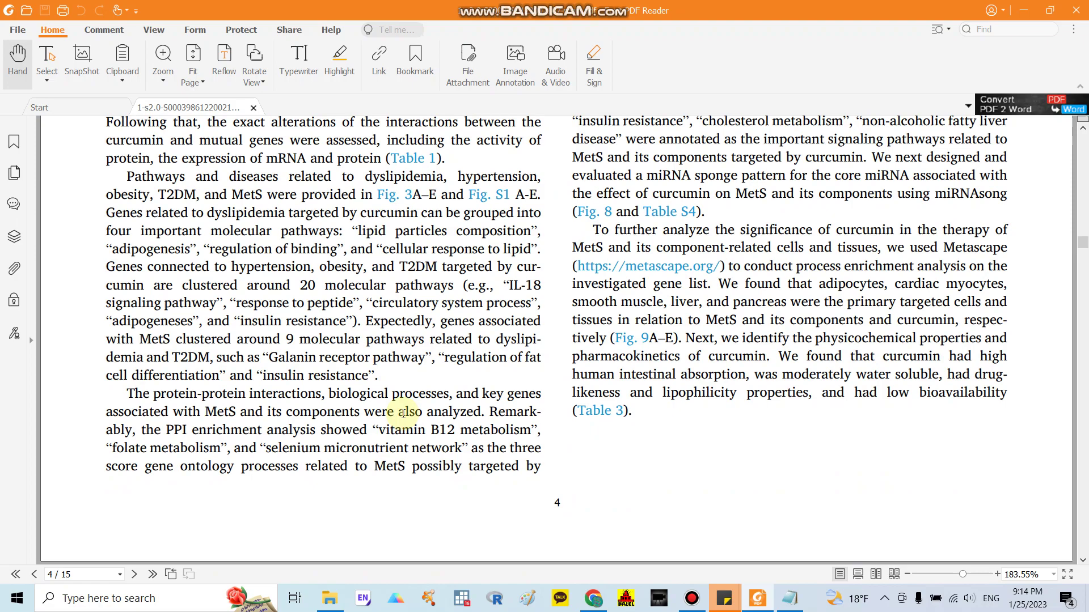
pyautogui.scroll(3, 394, 421)
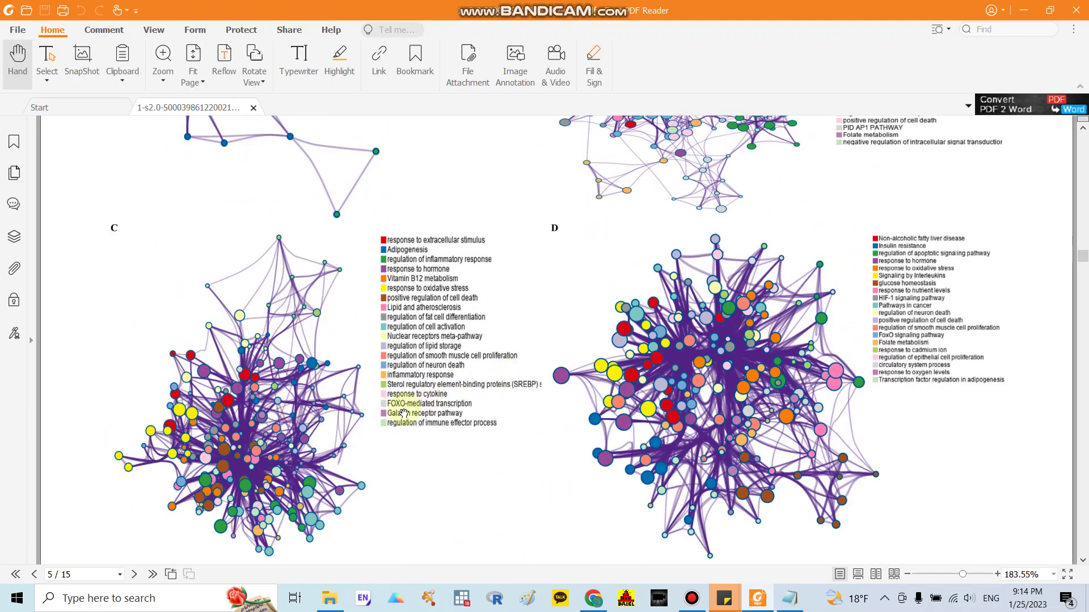
pyautogui.scroll(3, 772, 345)
pyautogui.moveTo(1082, 254); pyautogui.dragTo(1081, 200)
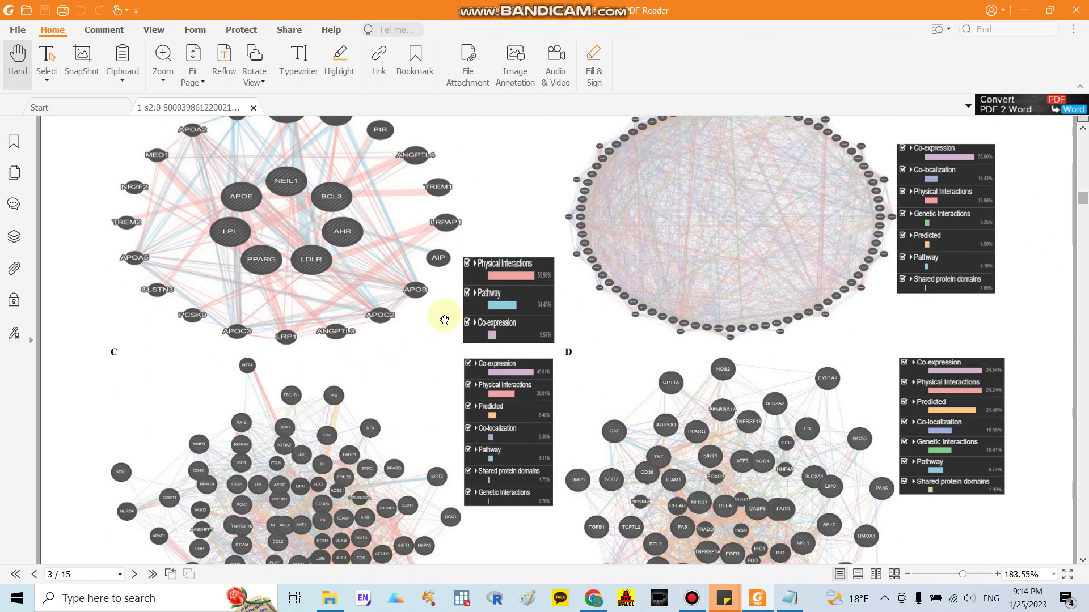
pyautogui.scroll(1, 443, 316)
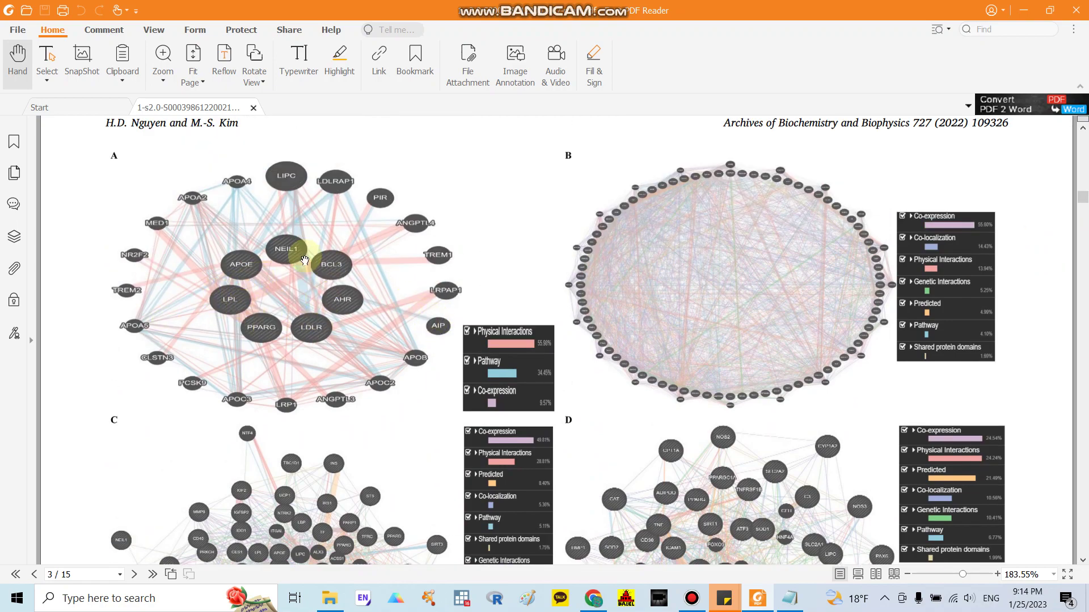
pyautogui.scroll(-10, 530, 316)
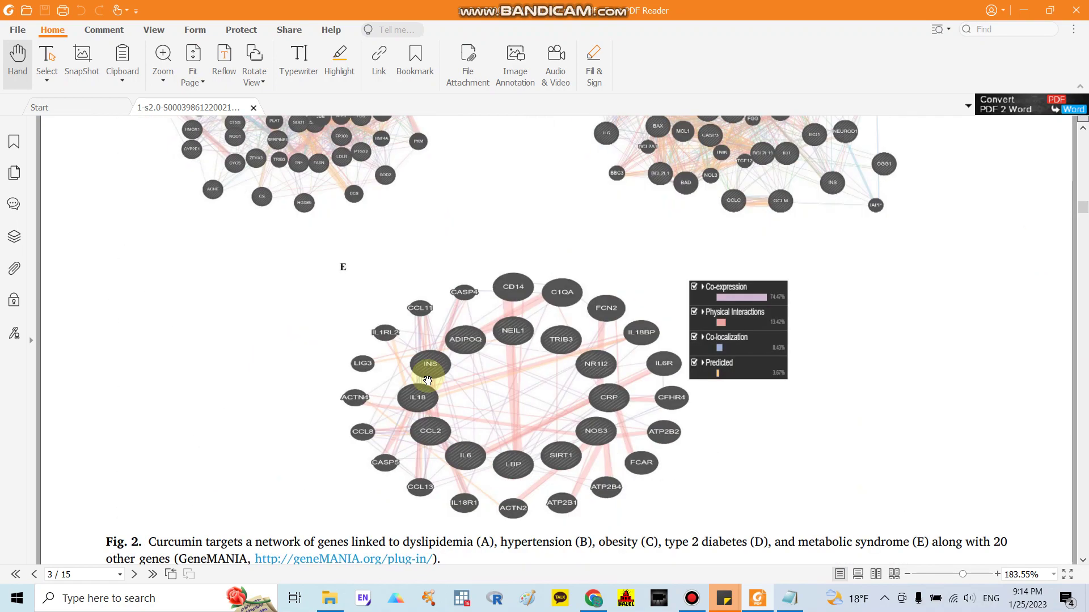
pyautogui.scroll(-20, 327, 427)
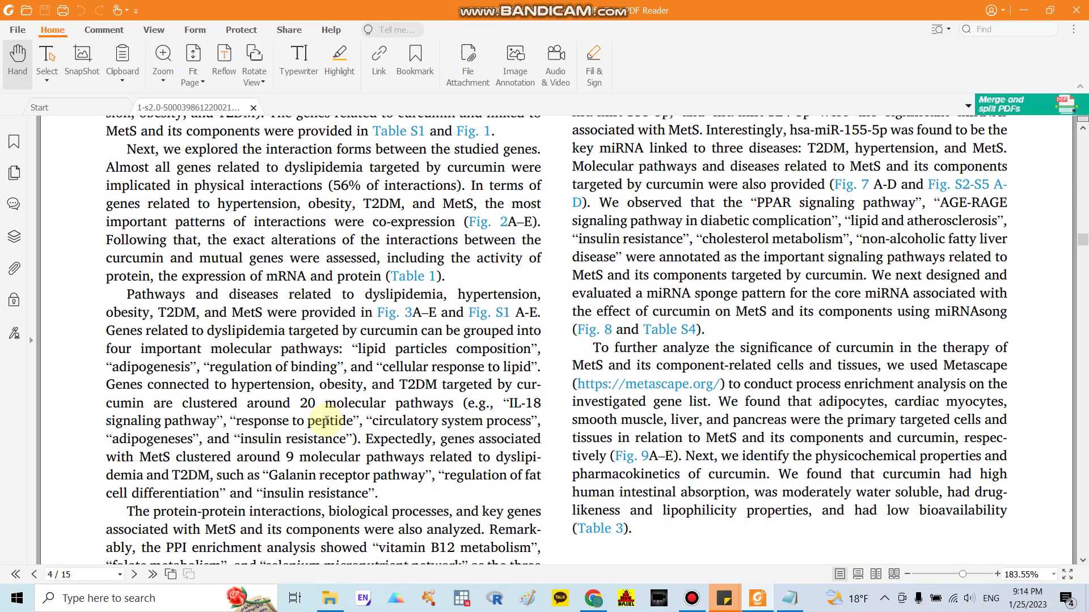
pyautogui.scroll(-4, 360, 435)
pyautogui.scroll(-2, 292, 414)
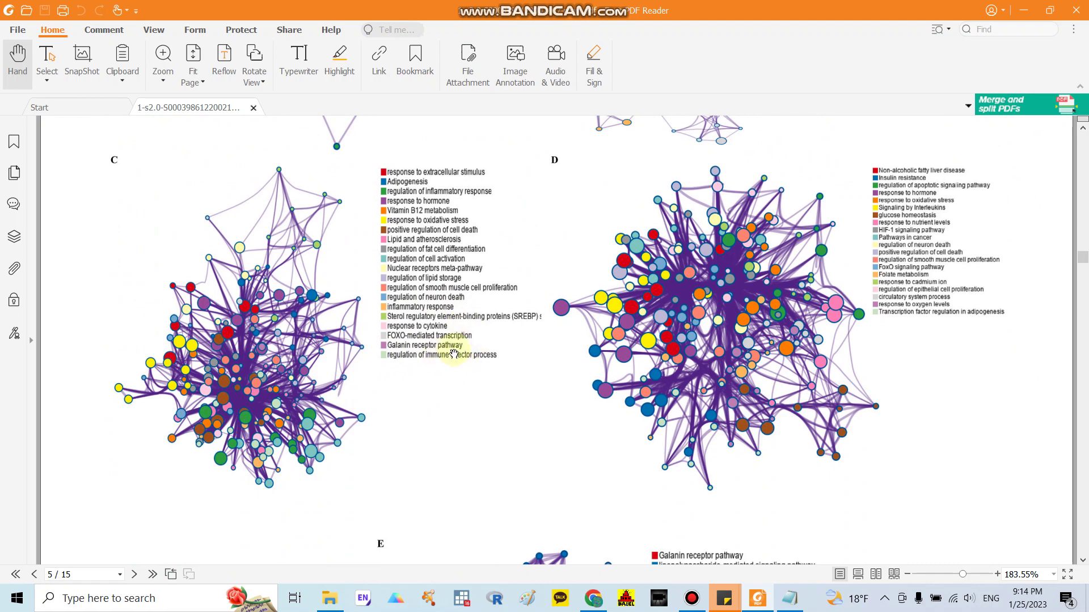
# Show the 67-gene 'curcumin and obesity' list in Notepad, selecting and then deselecting it
pyautogui.click(790, 597)
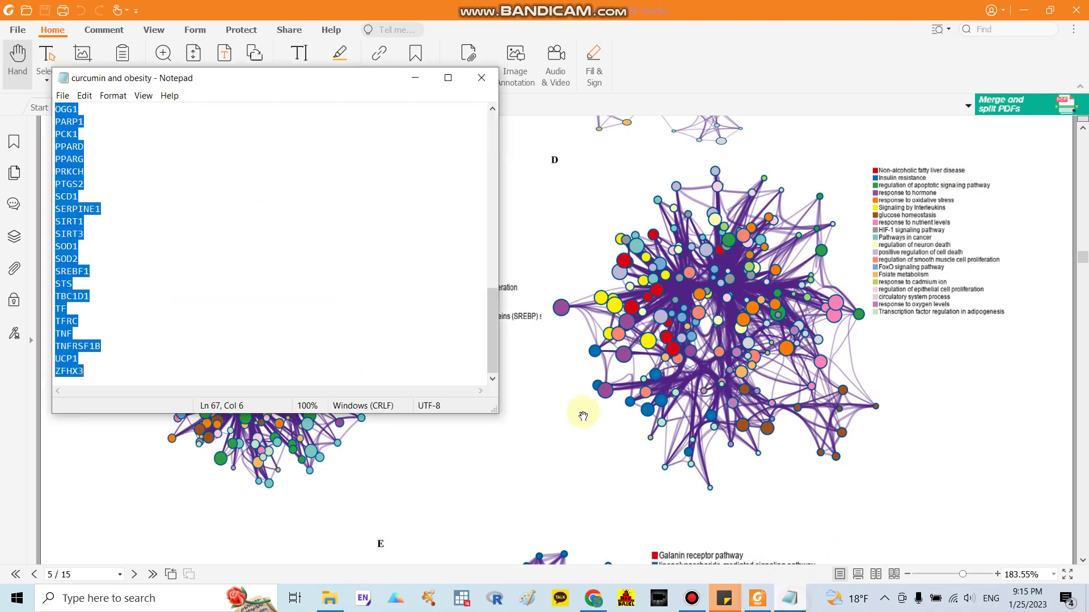
pyautogui.scroll(15, 227, 227)
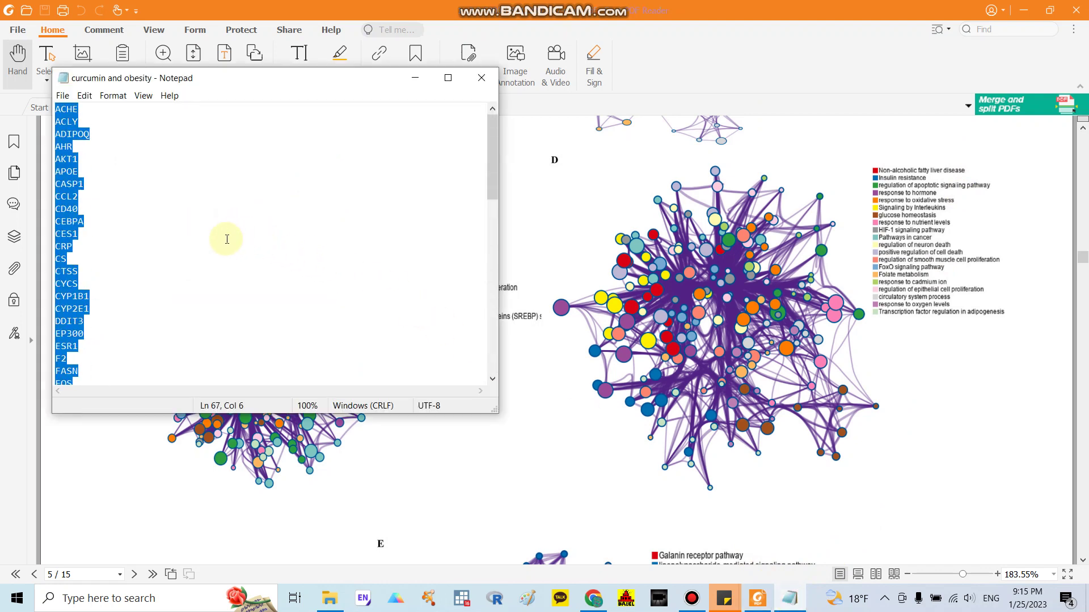
pyautogui.click(146, 172)
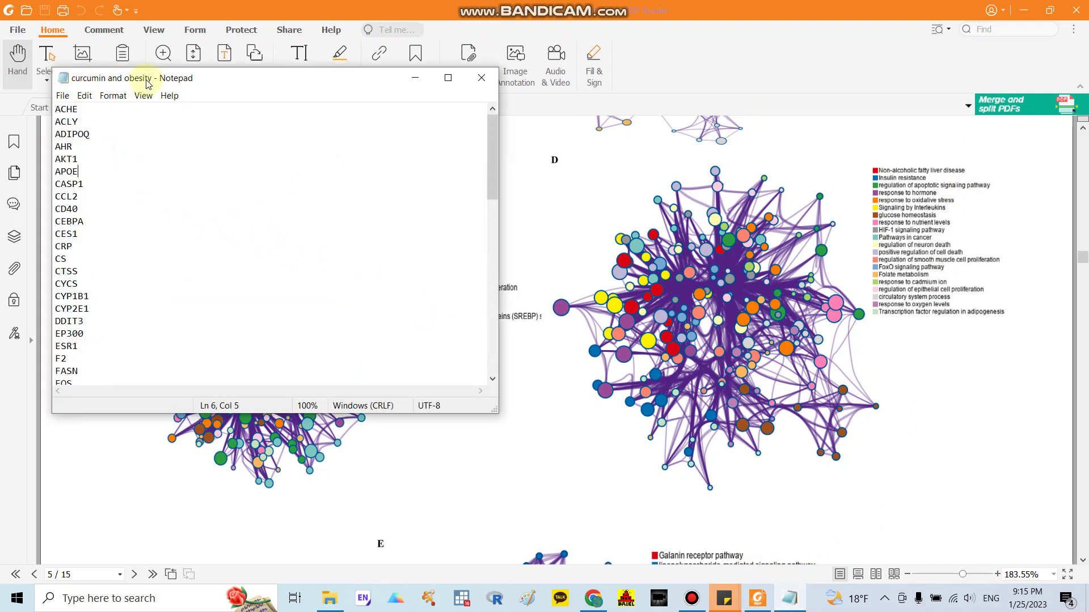
pyautogui.moveTo(59, 111); pyautogui.dragTo(112, 414)
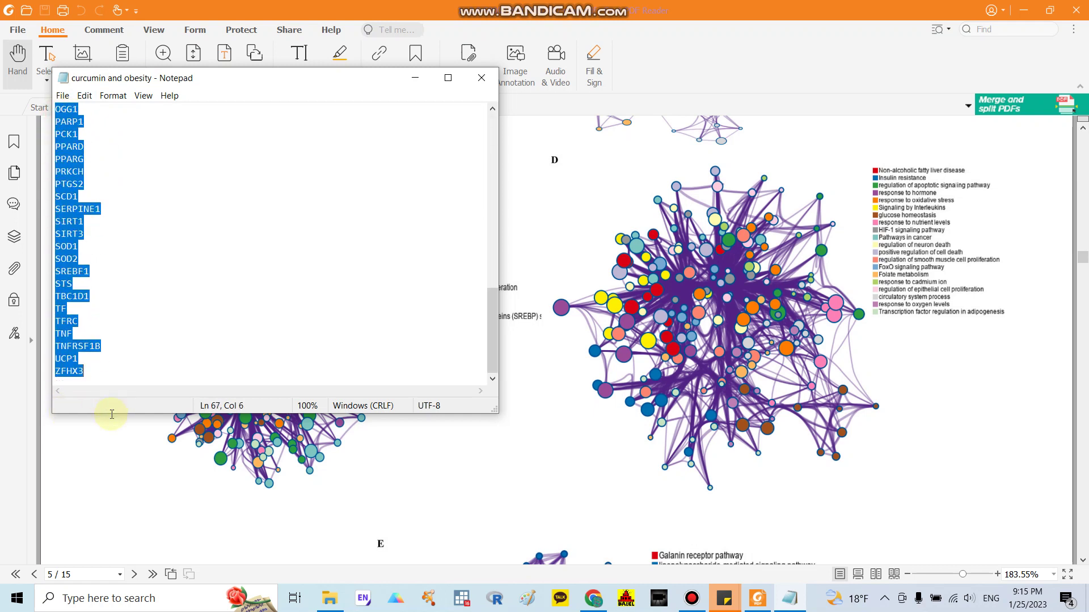
pyautogui.click(106, 377)
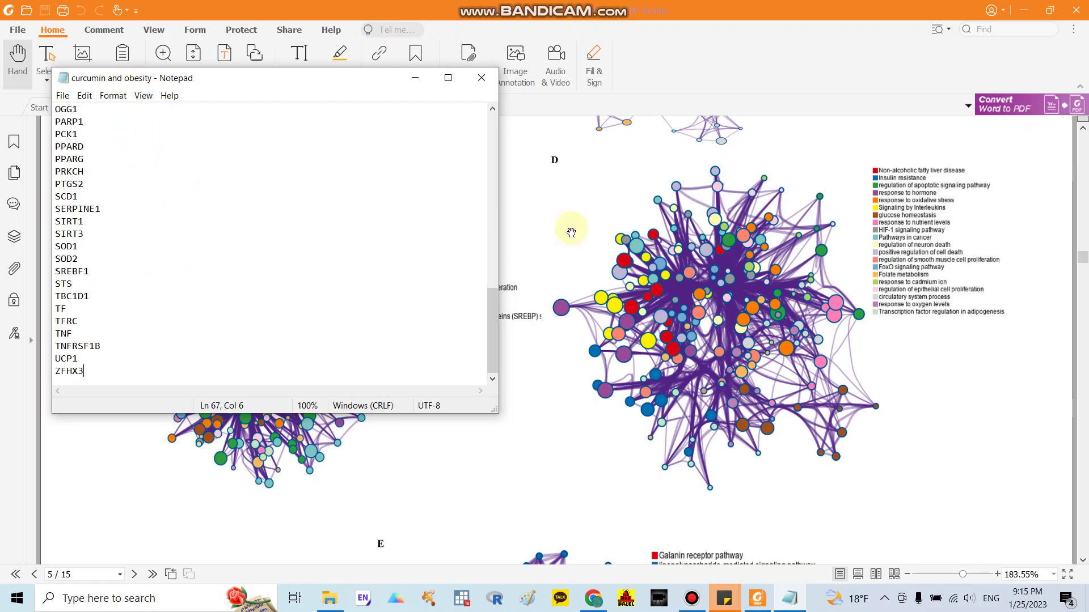
# Return to the paper and scroll up from page 5 to the Fig. 1 Venn diagrams on page 2
pyautogui.click(637, 190)
pyautogui.scroll(4, 683, 224)
pyautogui.scroll(20, 684, 224)
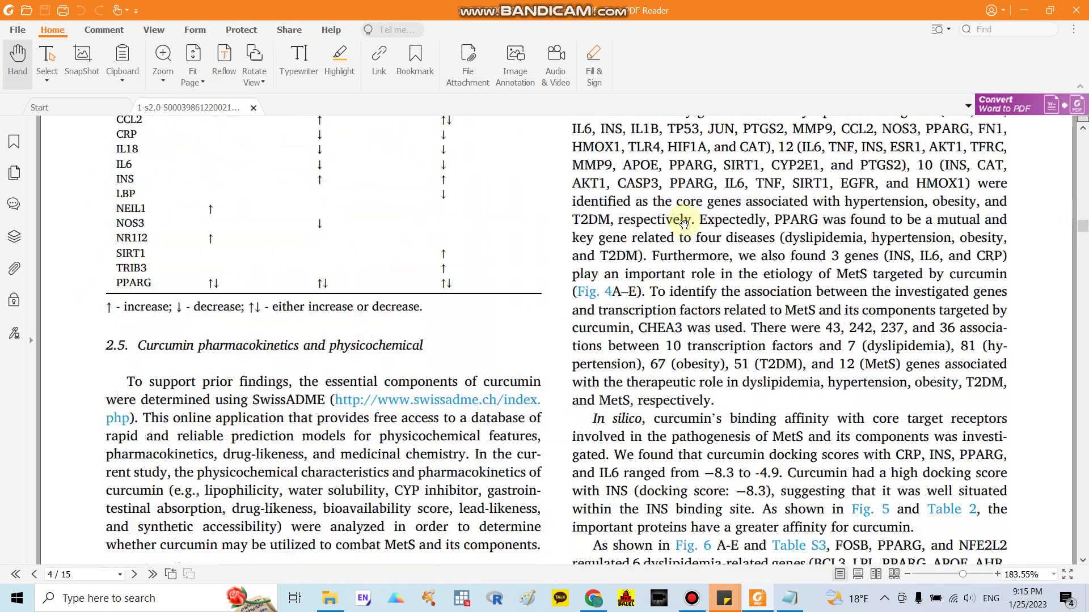
pyautogui.scroll(15, 683, 224)
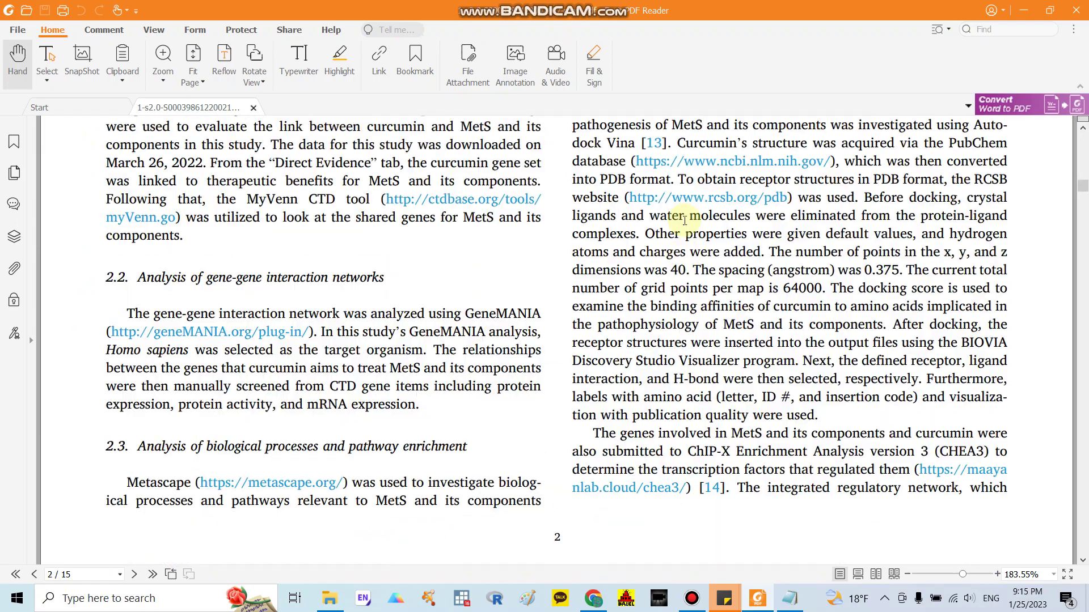
pyautogui.scroll(4, 684, 220)
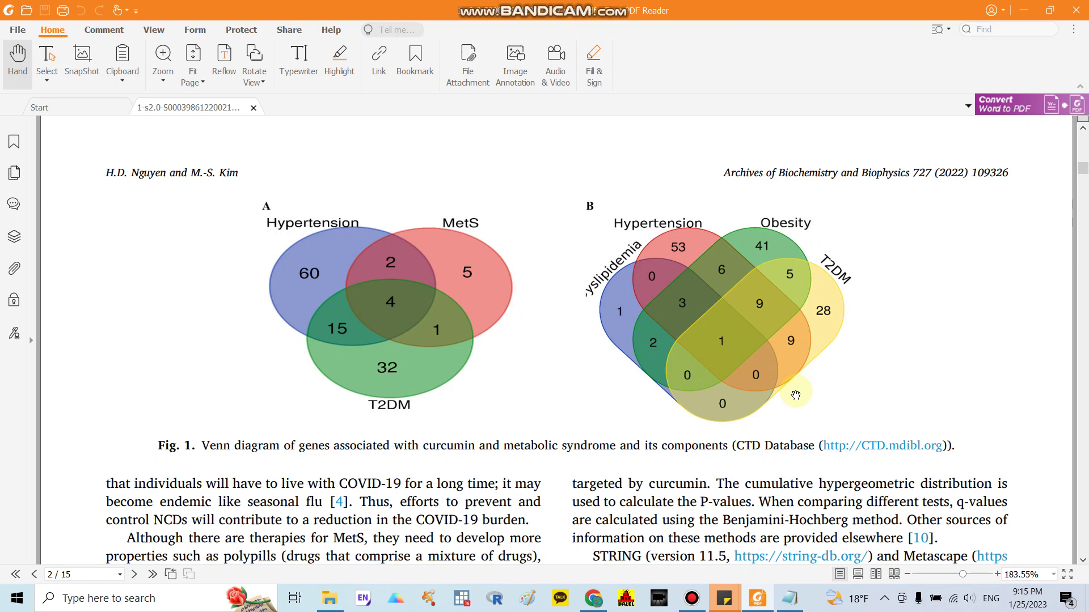
# Switch to Chrome and put the caret at the end of the Metascape web address
pyautogui.click(593, 598)
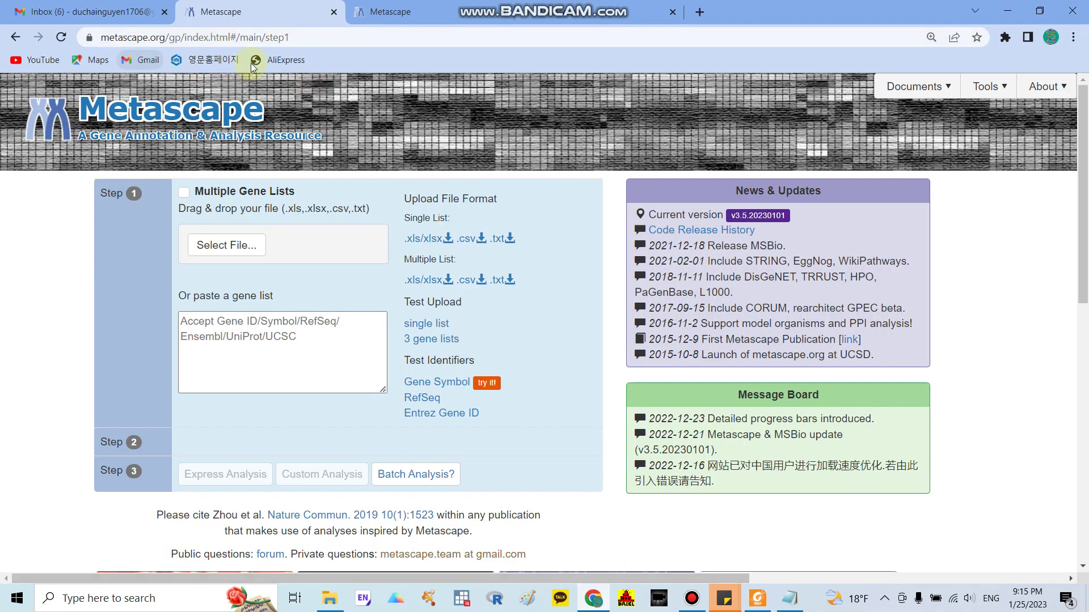
pyautogui.click(305, 40)
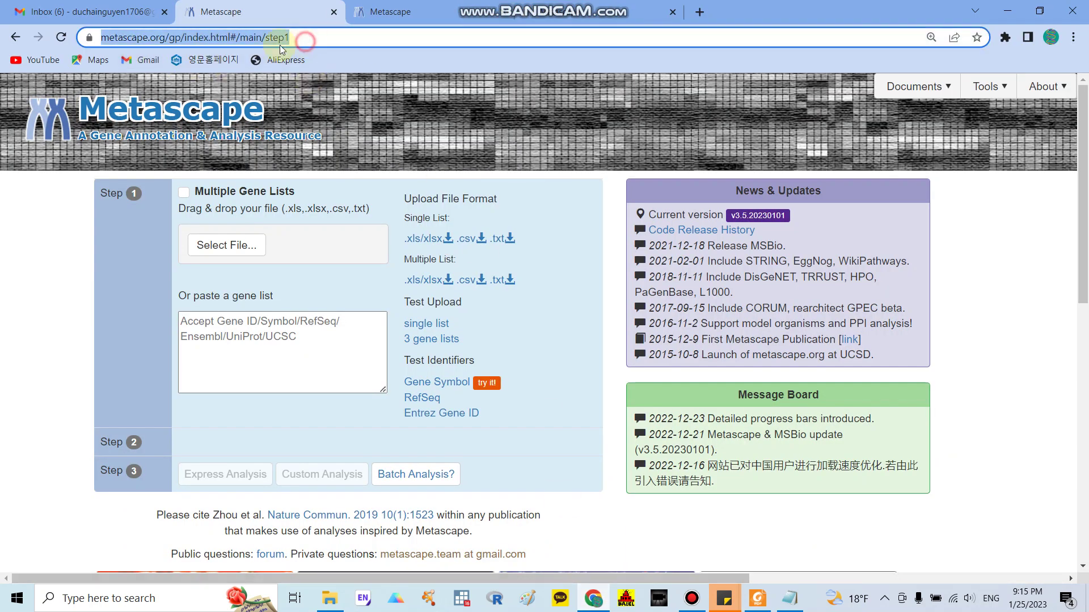
pyautogui.click(149, 38)
pyautogui.click(329, 38)
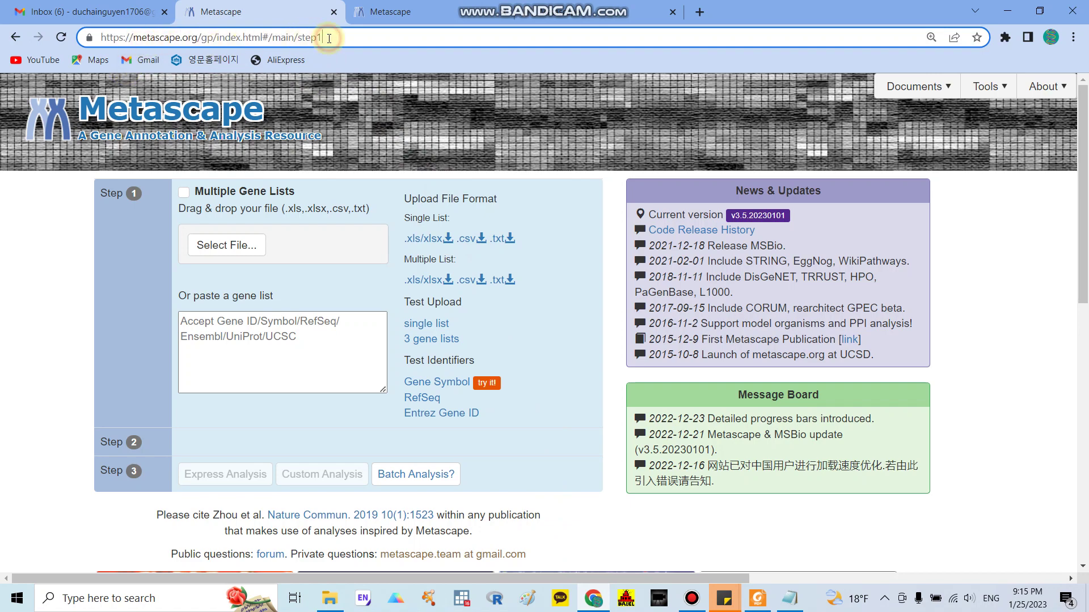
# Back in the PDF, scroll through pages 3–5 to the Fig. 3 caption citing metascape.org
pyautogui.click(758, 598)
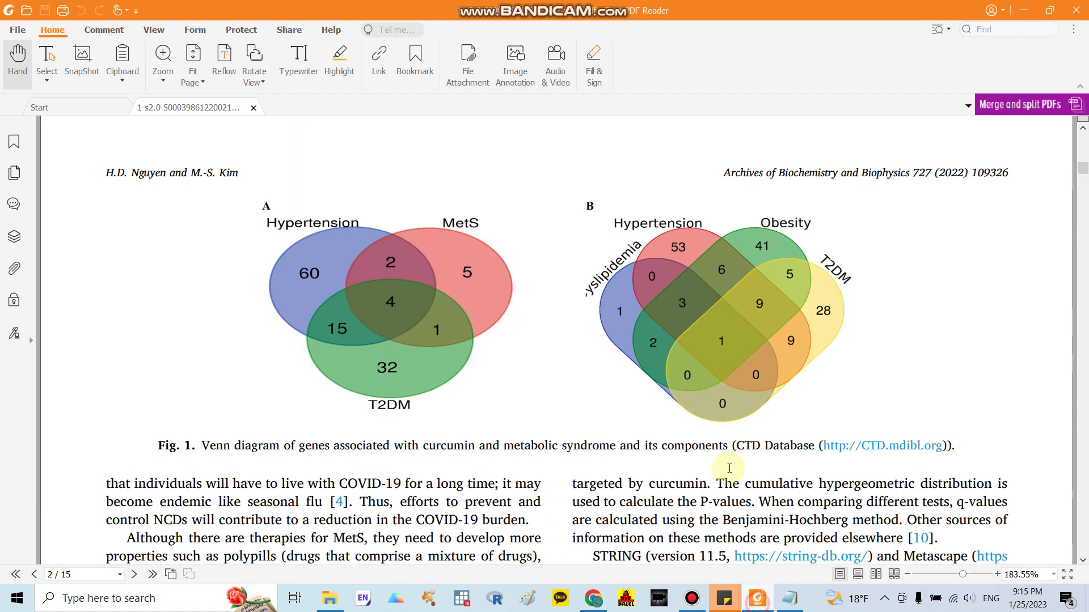
pyautogui.scroll(-15, 499, 298)
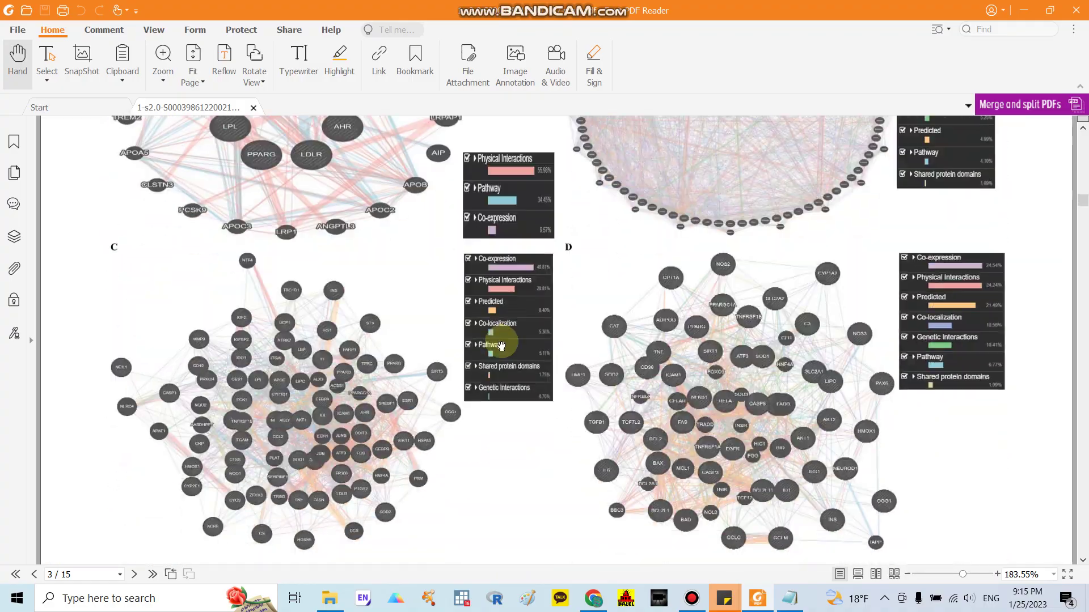
pyautogui.scroll(-10, 494, 353)
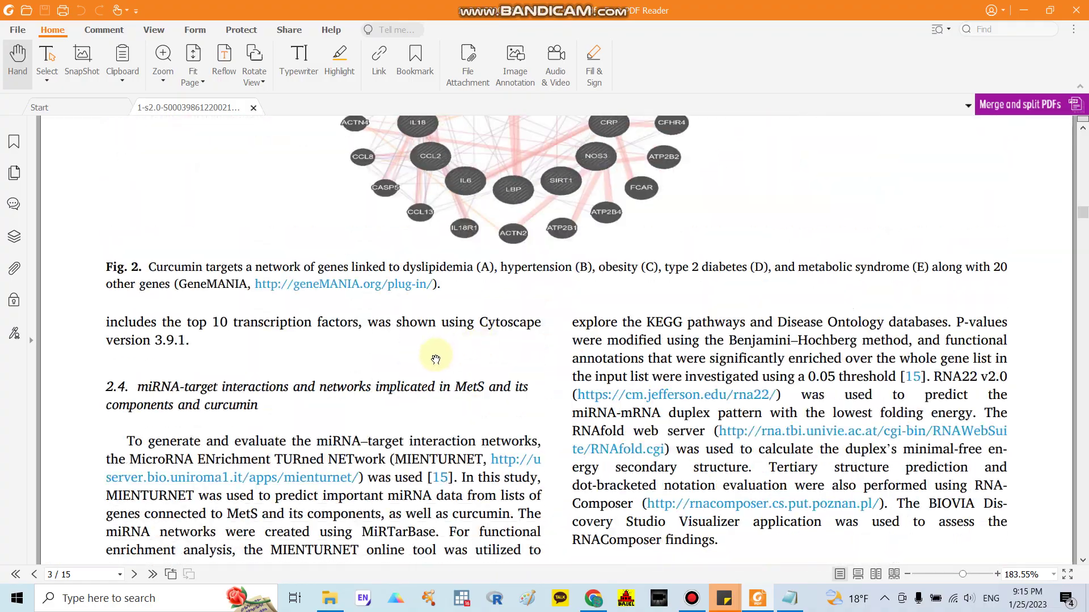
pyautogui.scroll(-12, 435, 372)
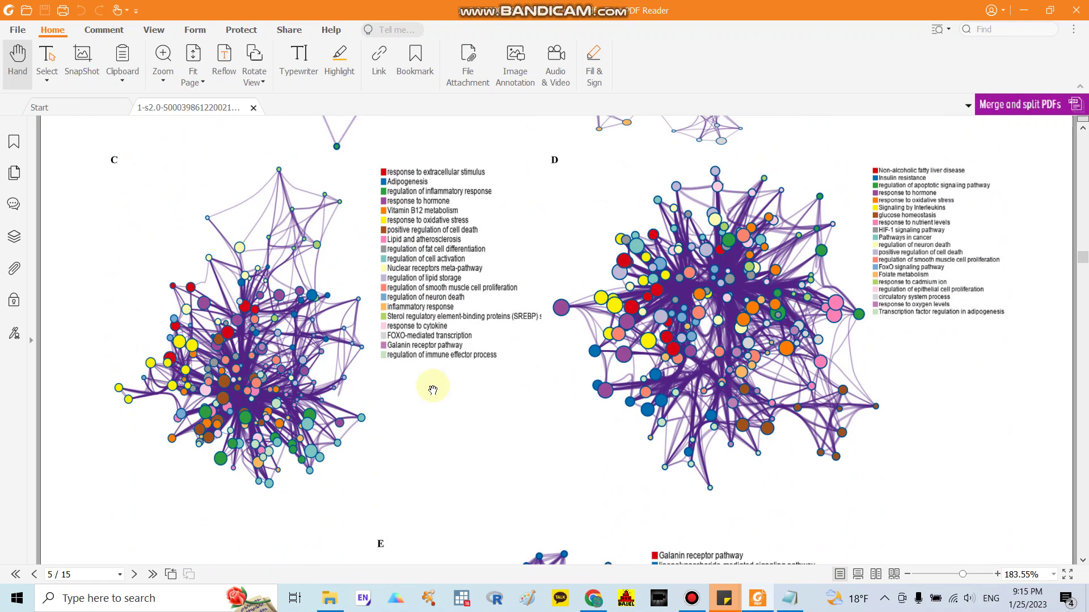
pyautogui.scroll(-4, 455, 393)
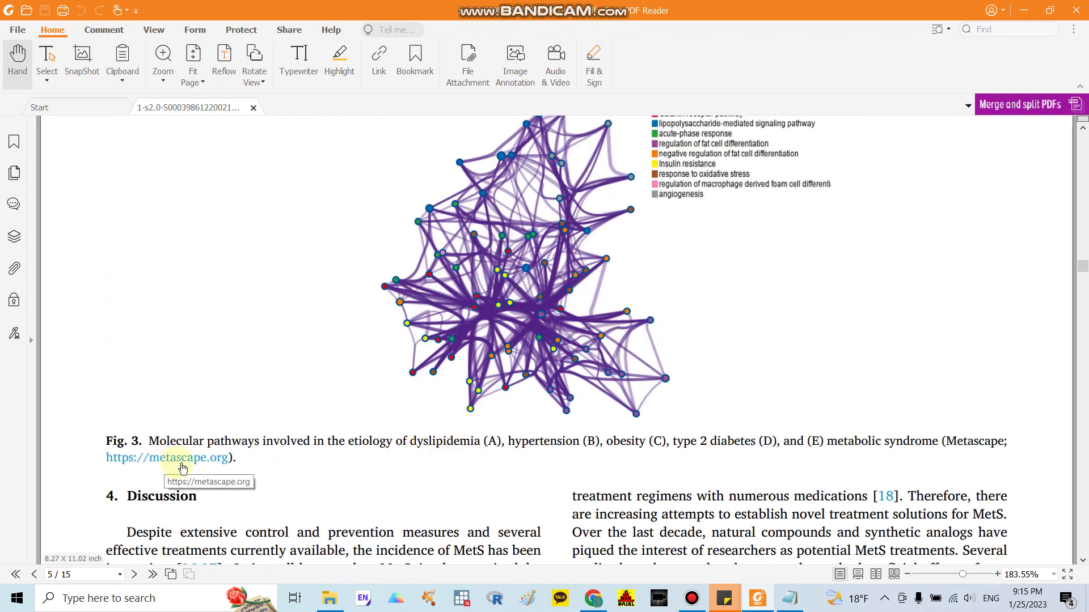
# Upload the 'curcumin and obesity' gene list file from the Desktop into Metascape
pyautogui.click(593, 598)
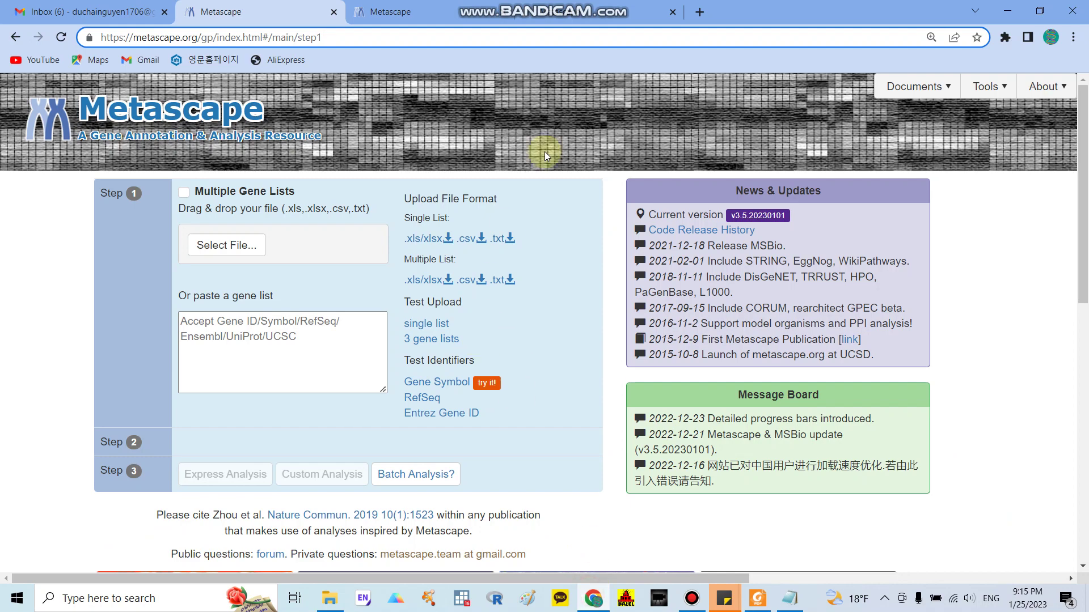
pyautogui.click(244, 257)
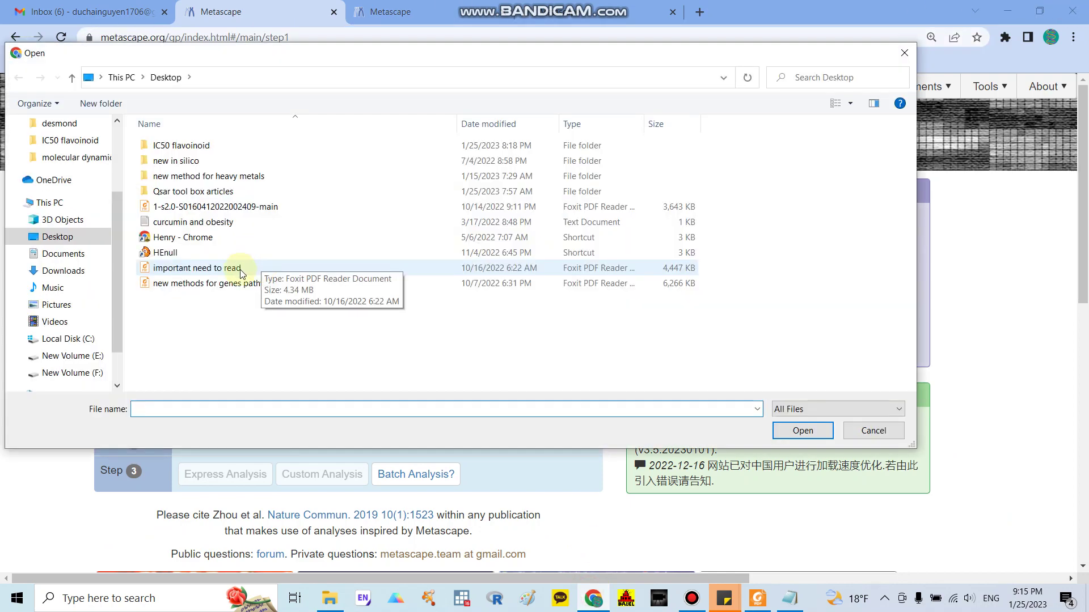
pyautogui.click(181, 224)
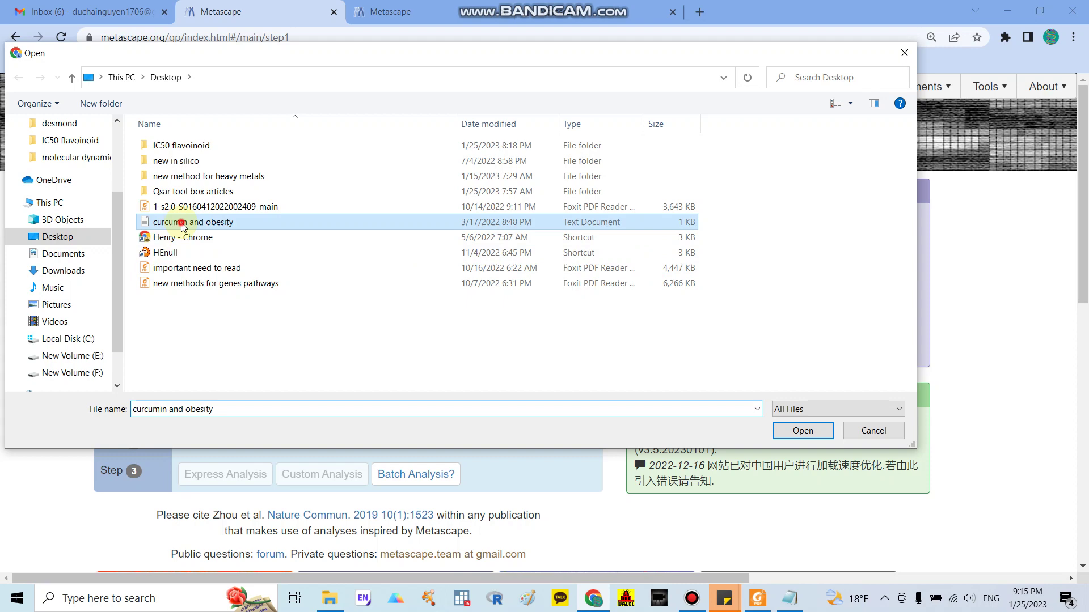
pyautogui.click(788, 433)
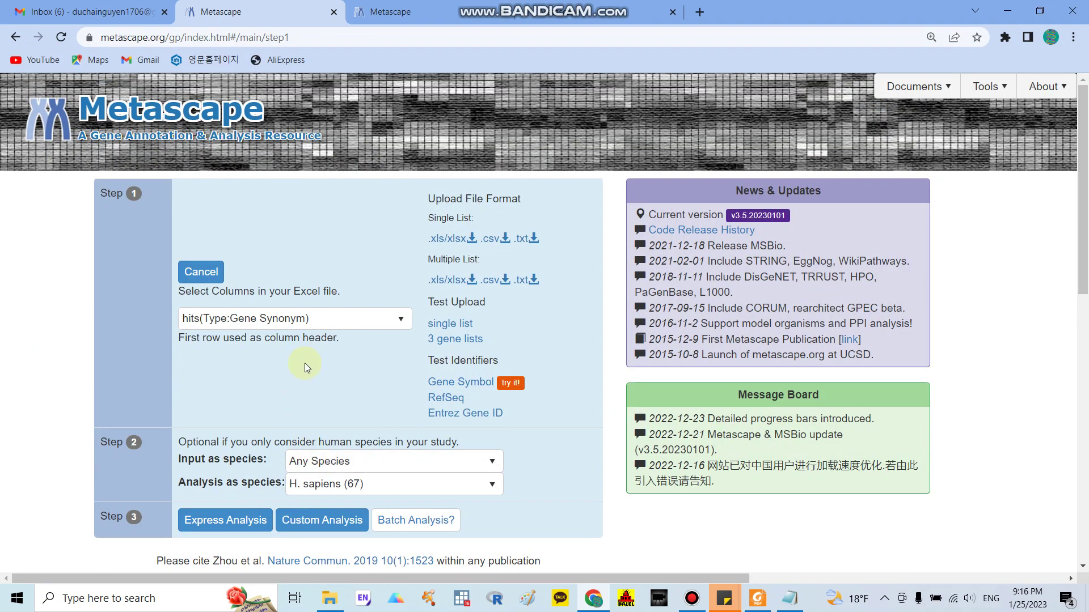
# Try R. norvegicus and M. musculus as input species, then settle on H. sapiens (67)
pyautogui.scroll(-1, 348, 370)
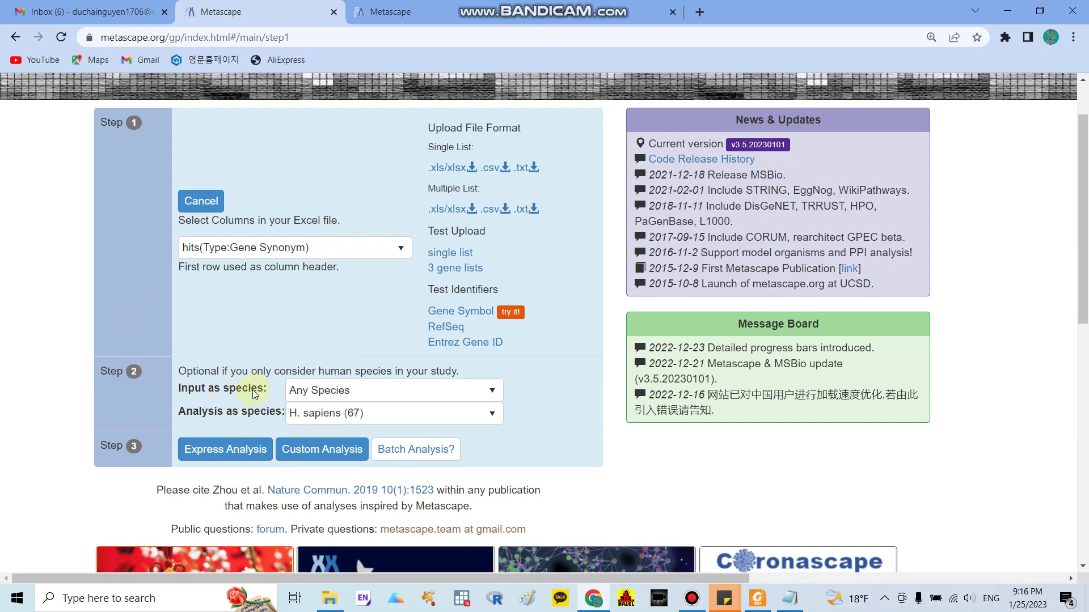
pyautogui.click(384, 398)
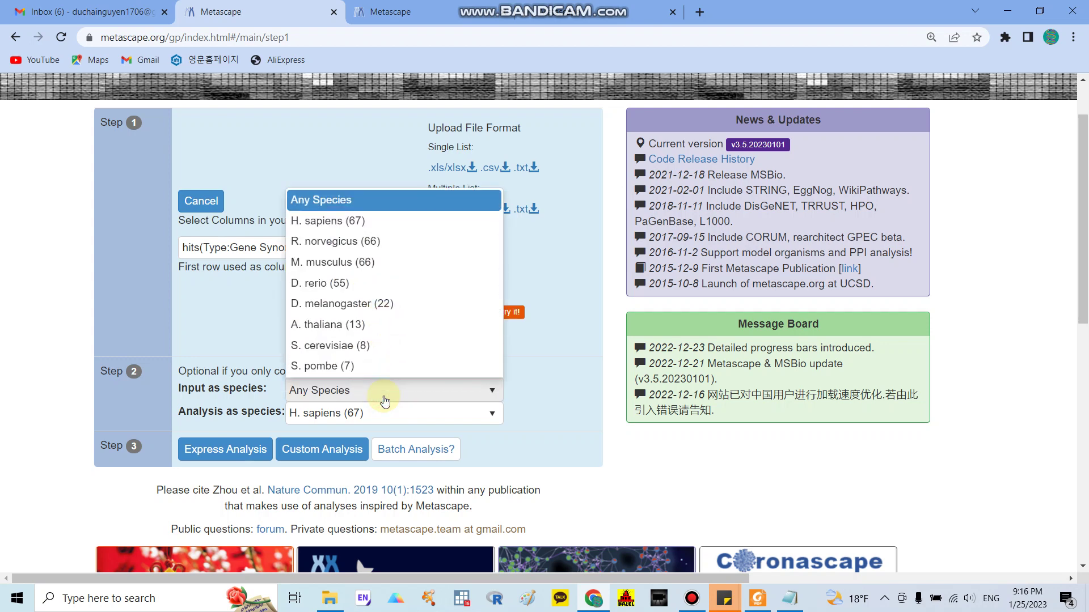
pyautogui.click(329, 221)
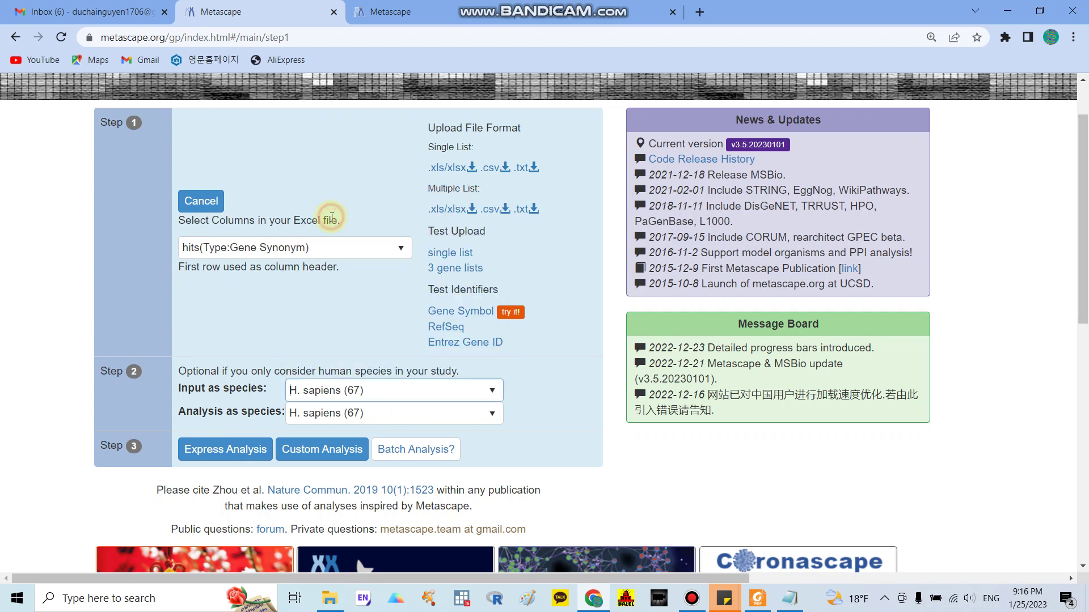
pyautogui.click(386, 394)
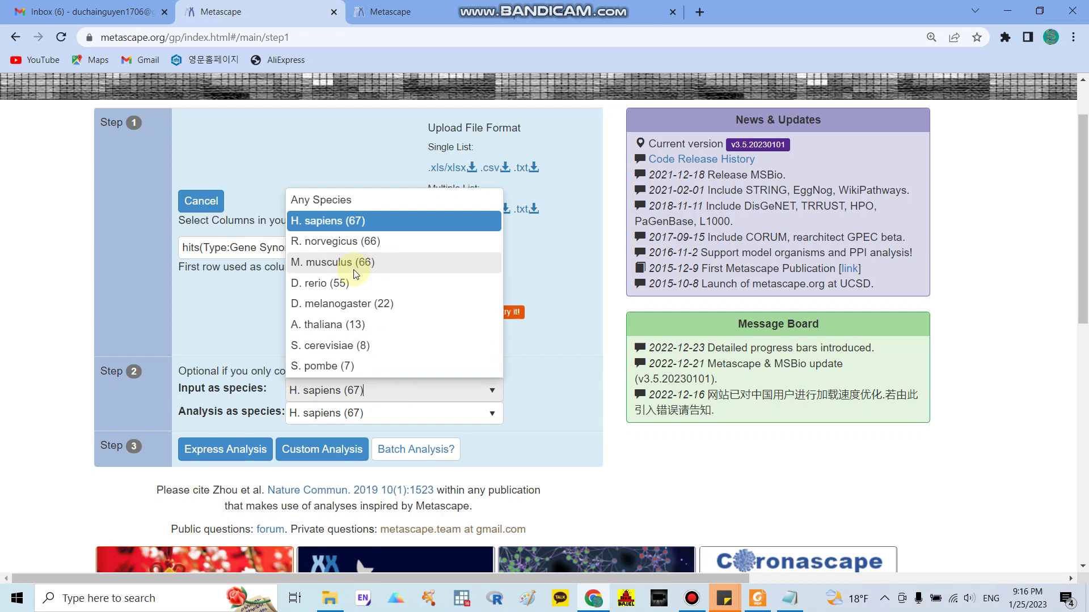
pyautogui.click(348, 240)
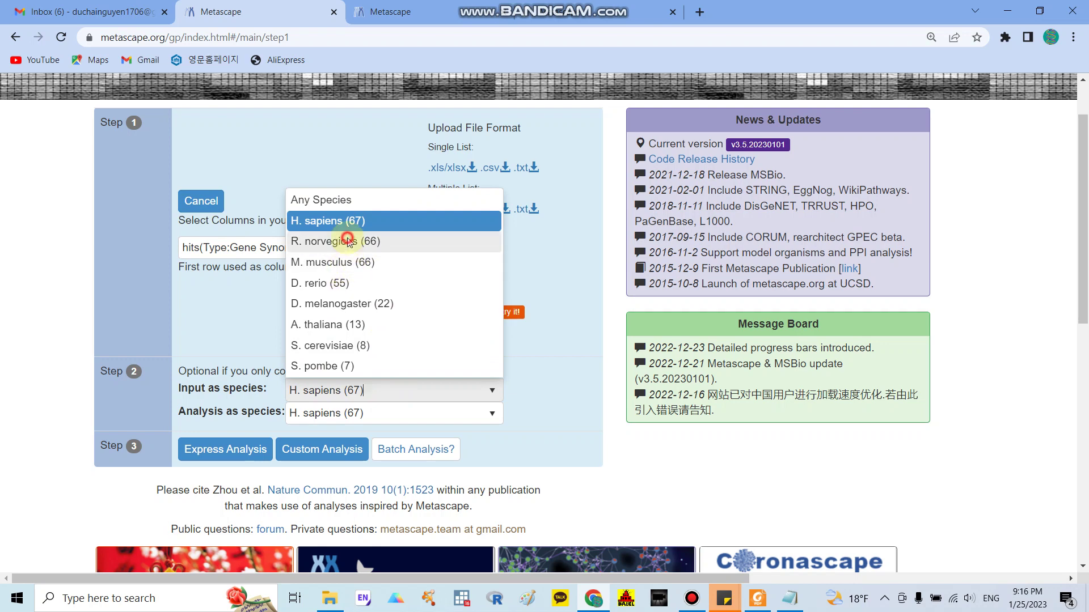
pyautogui.click(402, 388)
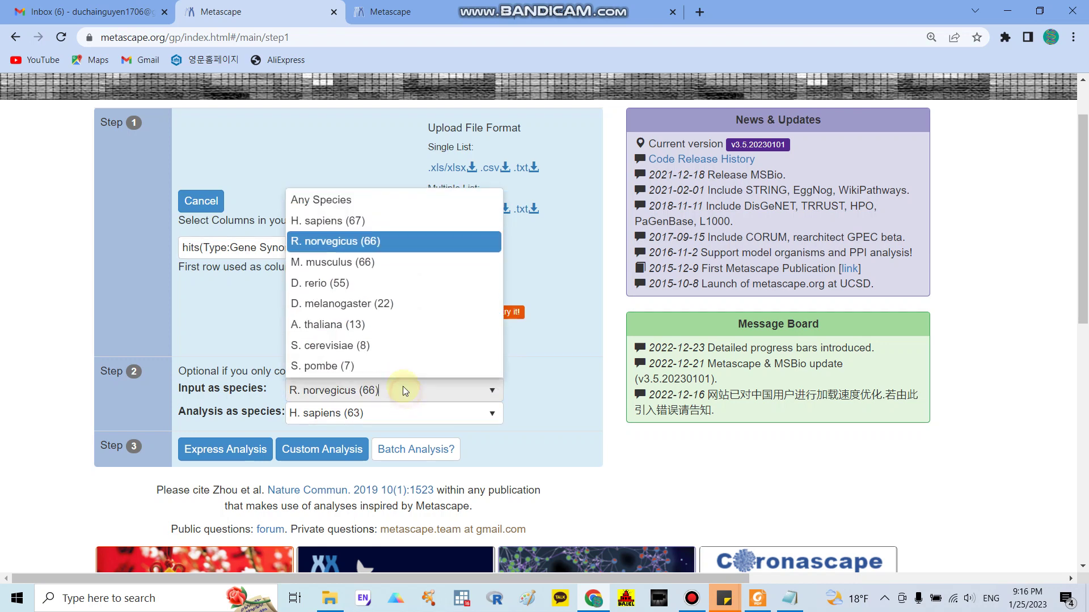
pyautogui.click(342, 264)
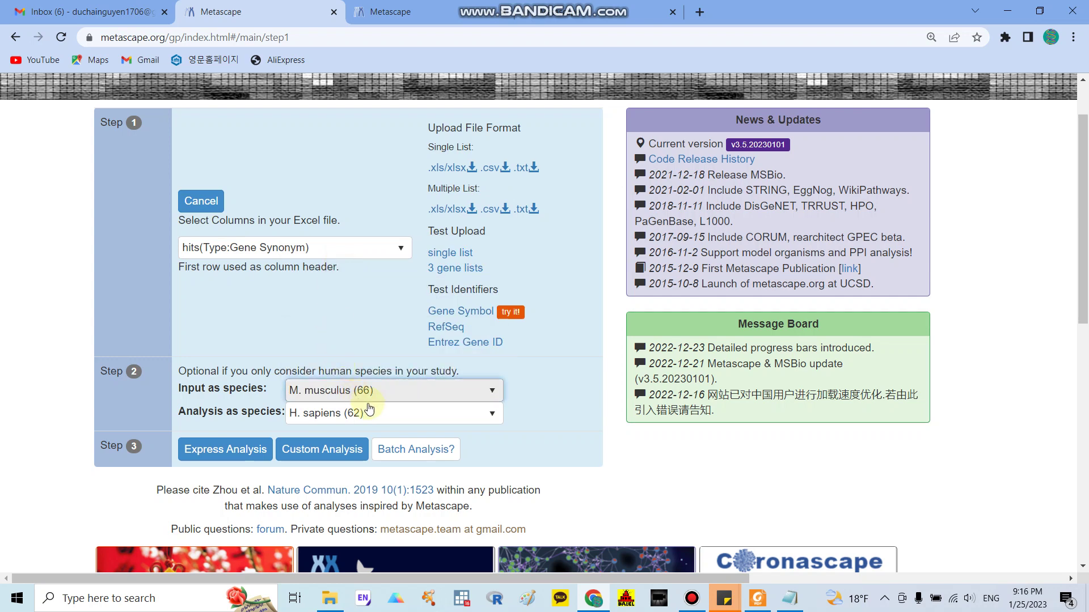
pyautogui.click(394, 401)
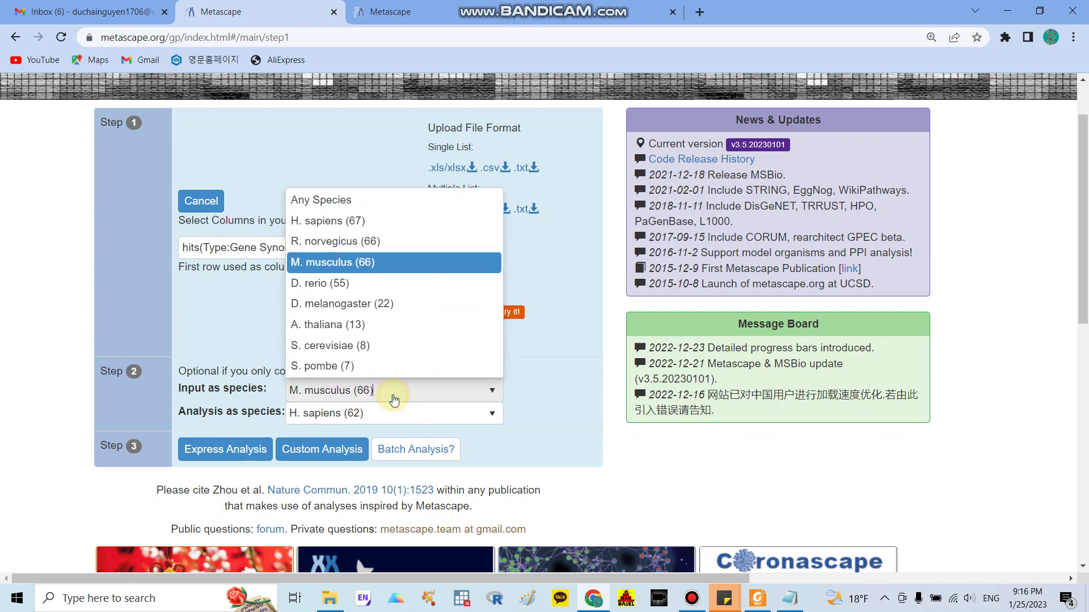
pyautogui.click(321, 229)
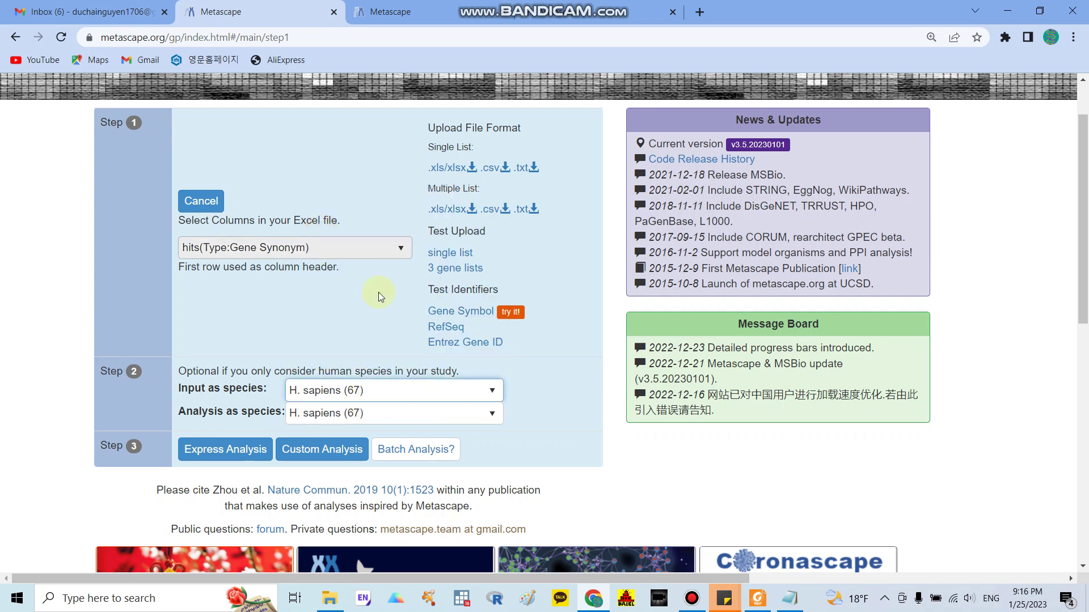
# Run Express Analysis and open the Analysis Report Page from the completed Metascape tab
pyautogui.click(245, 458)
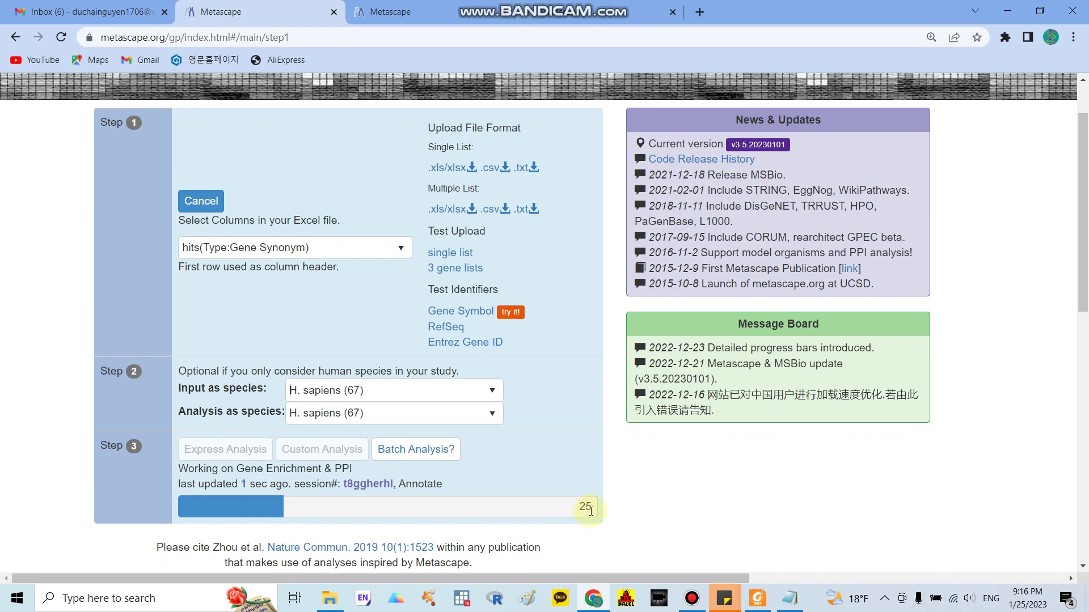
pyautogui.click(420, 6)
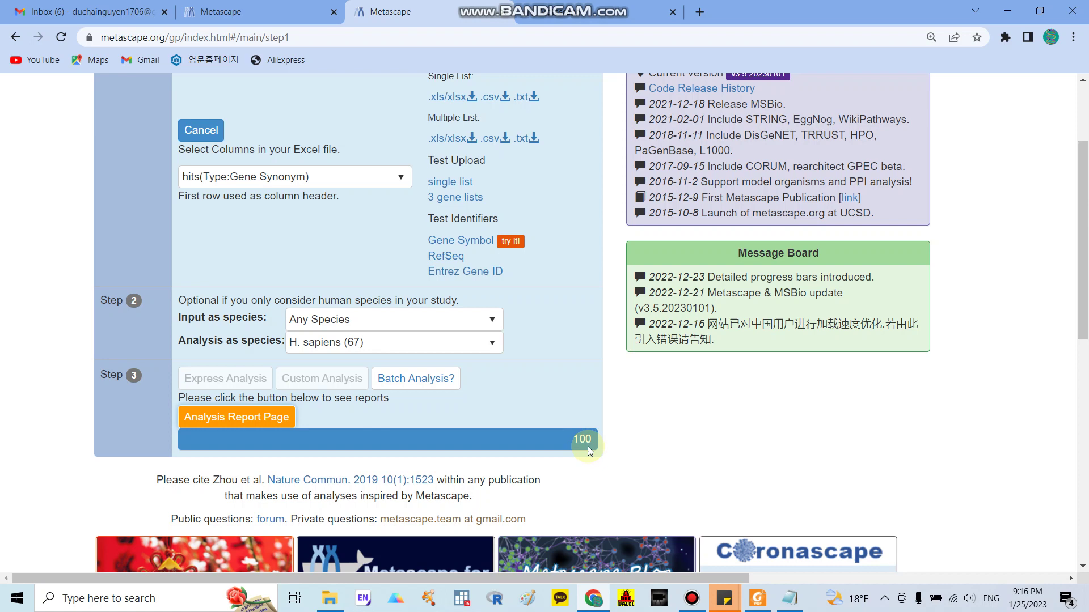
pyautogui.click(230, 430)
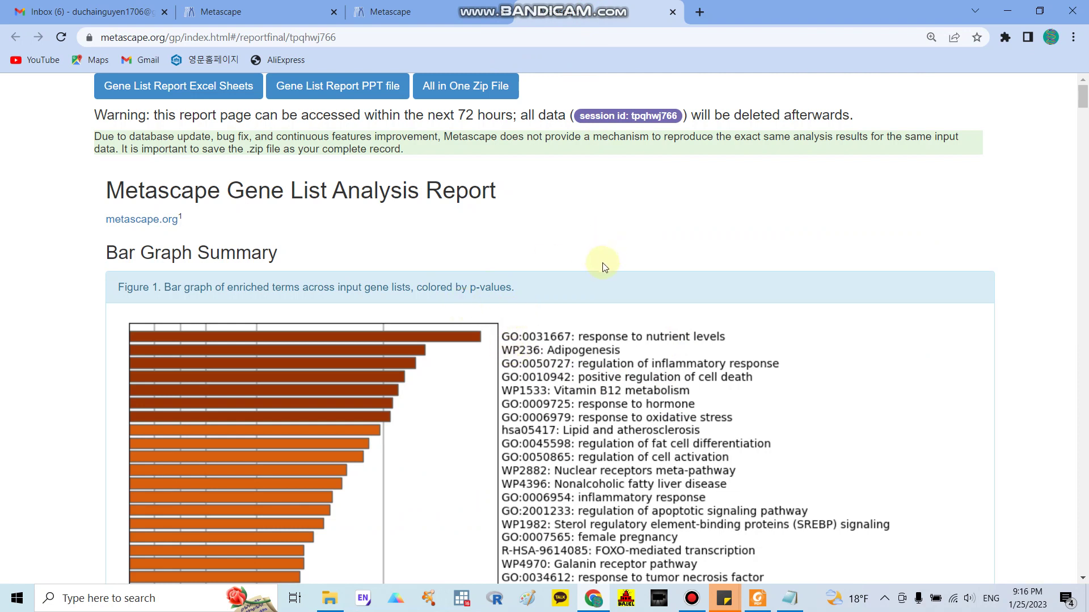
# Scroll down to the full top-20 Bar Graph Summary, GO:0031667 to GO:0051090, and its PDF links
pyautogui.scroll(-2, 603, 265)
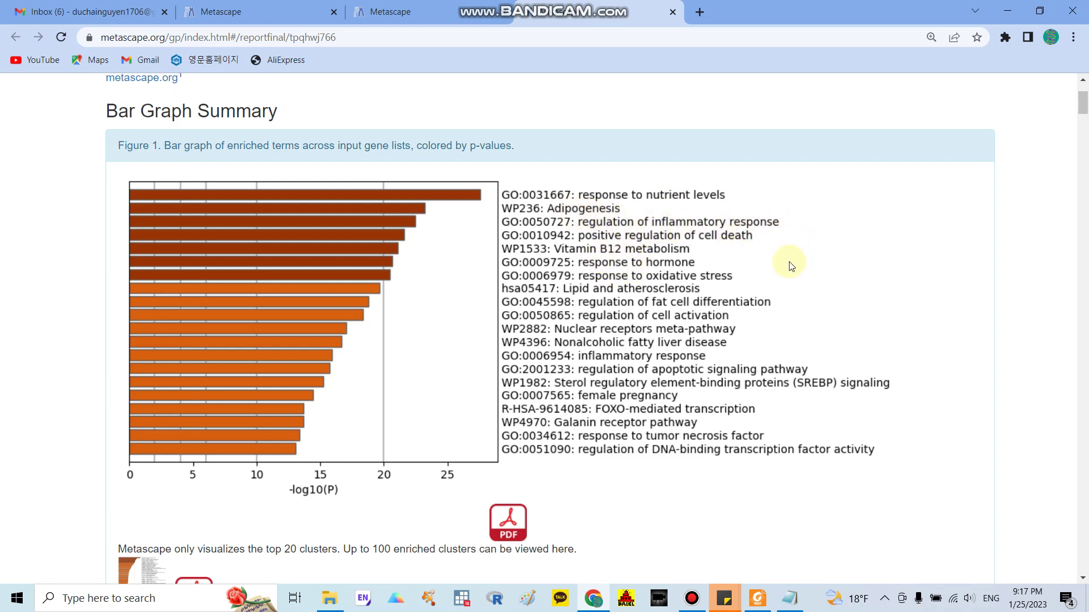
# Scroll past Tables 1 and 2 to Table 3's top clusters, led by GO:0031667
pyautogui.scroll(-7, 493, 317)
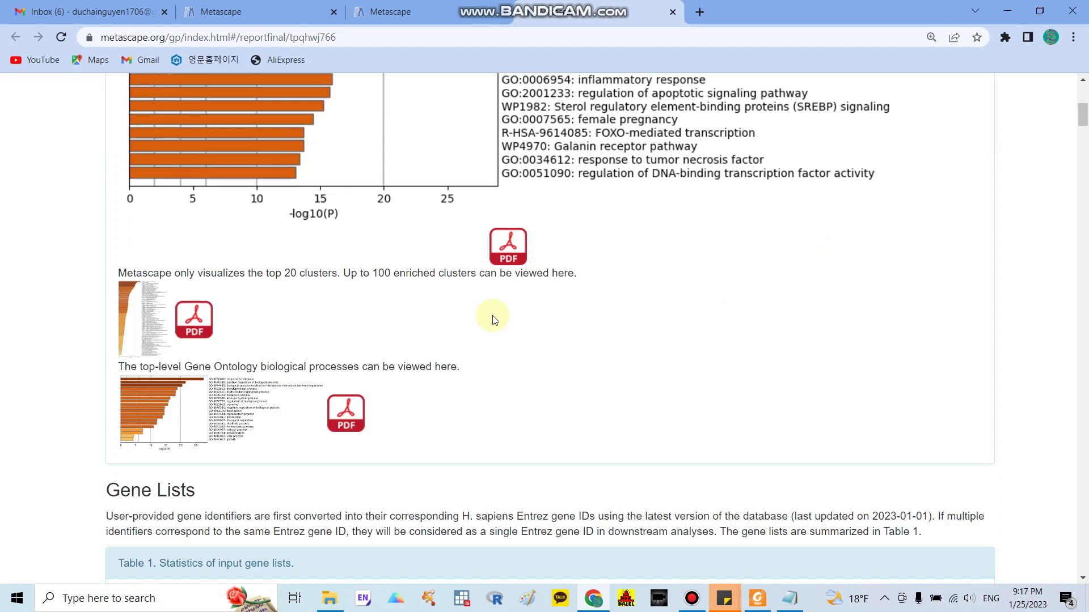
pyautogui.scroll(6, 492, 319)
pyautogui.scroll(-12, 492, 319)
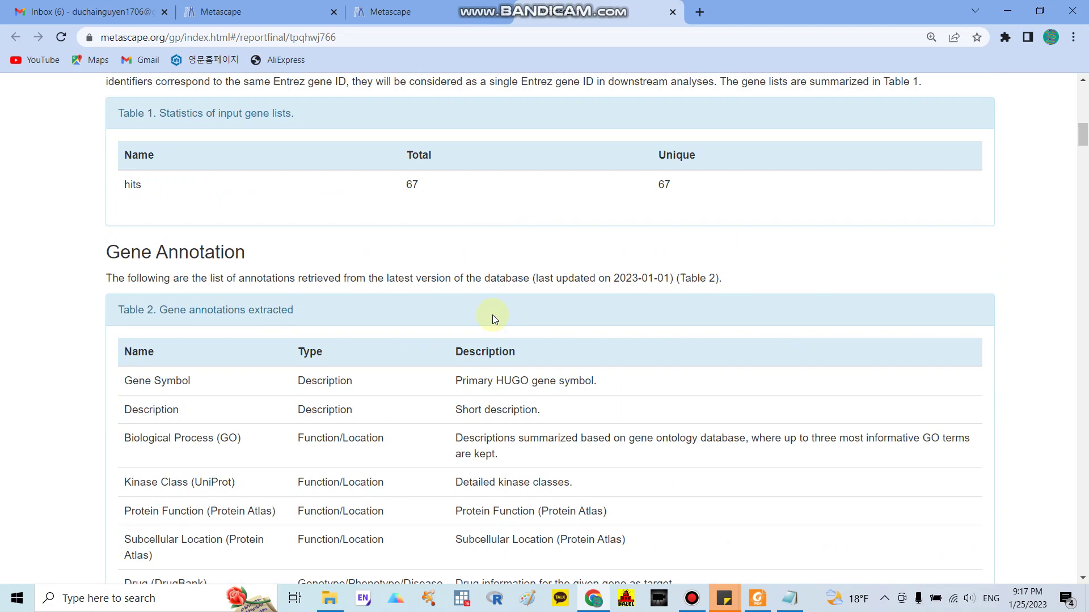
pyautogui.scroll(-1, 492, 319)
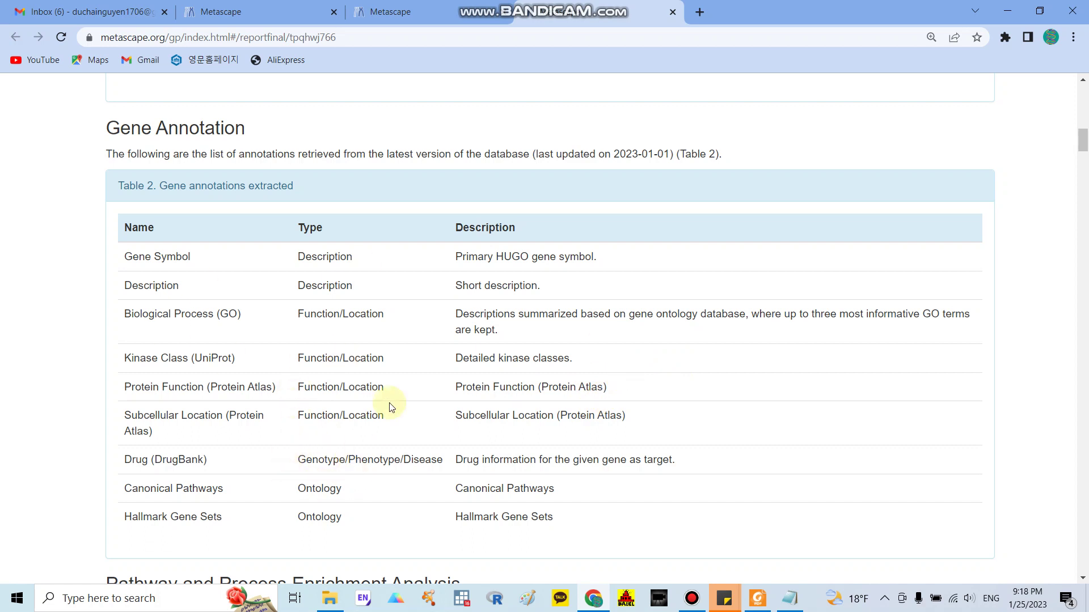
pyautogui.scroll(-1, 165, 420)
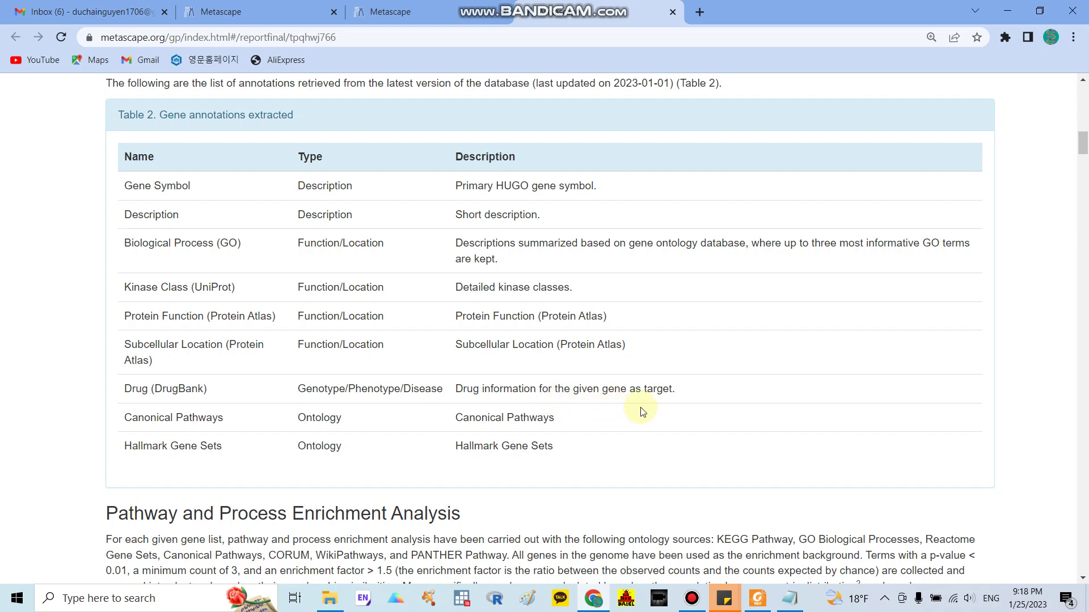
pyautogui.scroll(-4, 614, 408)
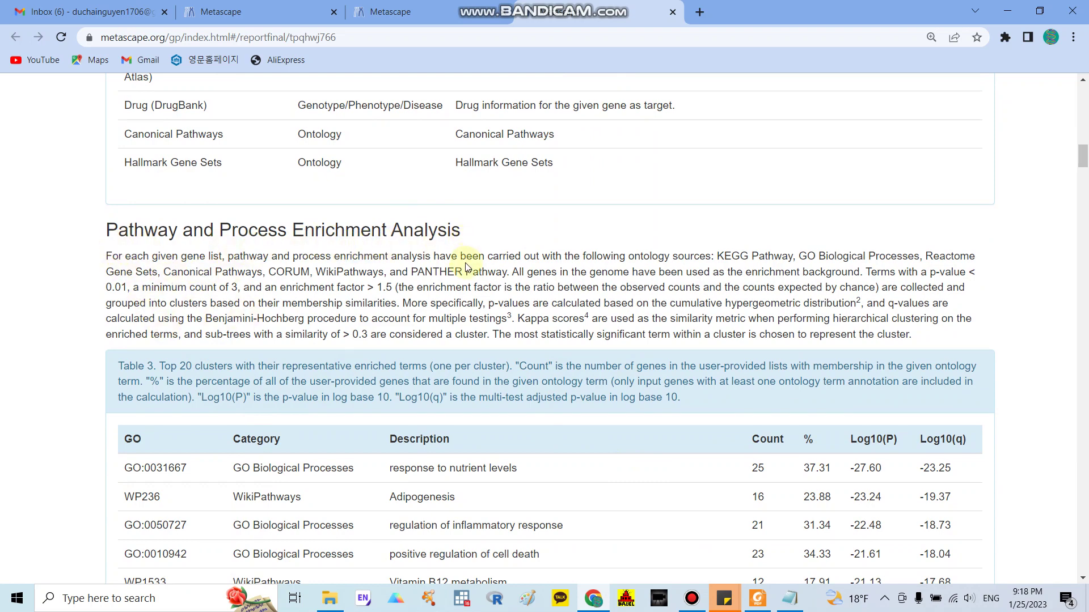
pyautogui.scroll(-1, 464, 264)
pyautogui.scroll(-1, 463, 263)
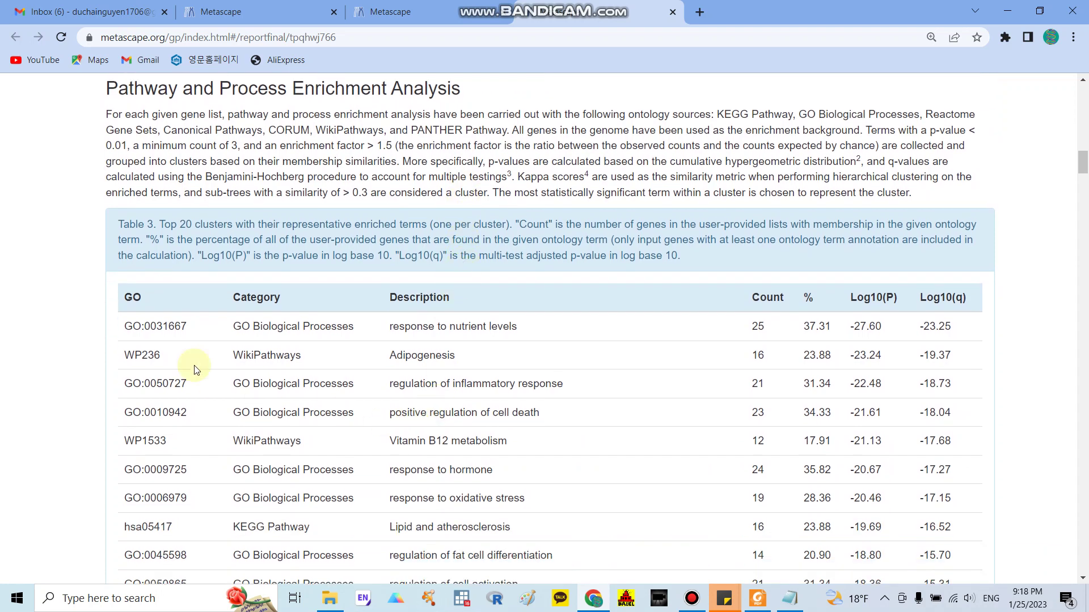
pyautogui.scroll(-1, 395, 342)
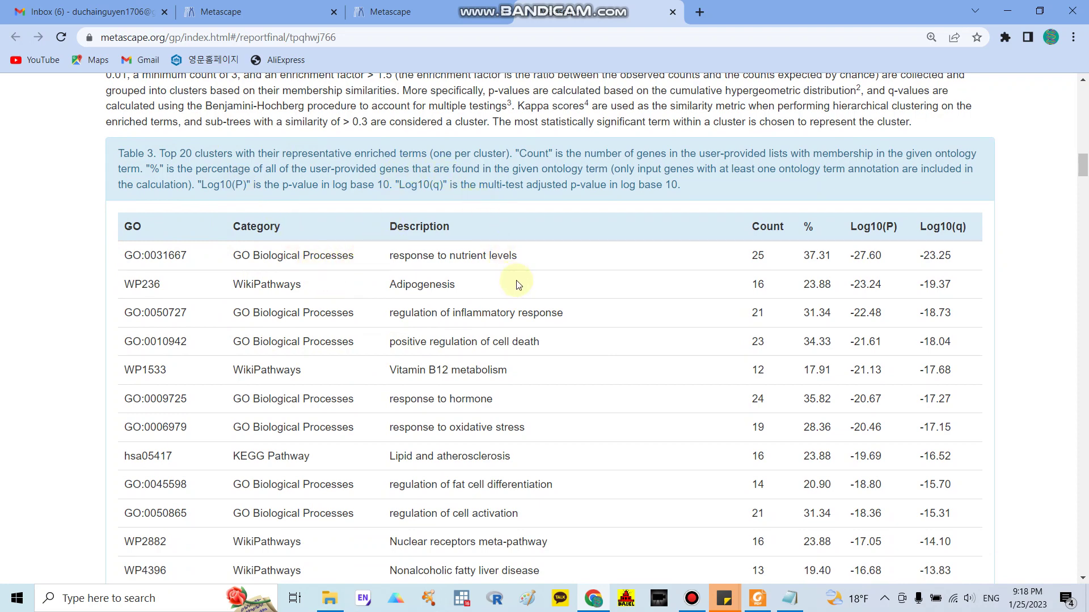
pyautogui.scroll(-1, 521, 295)
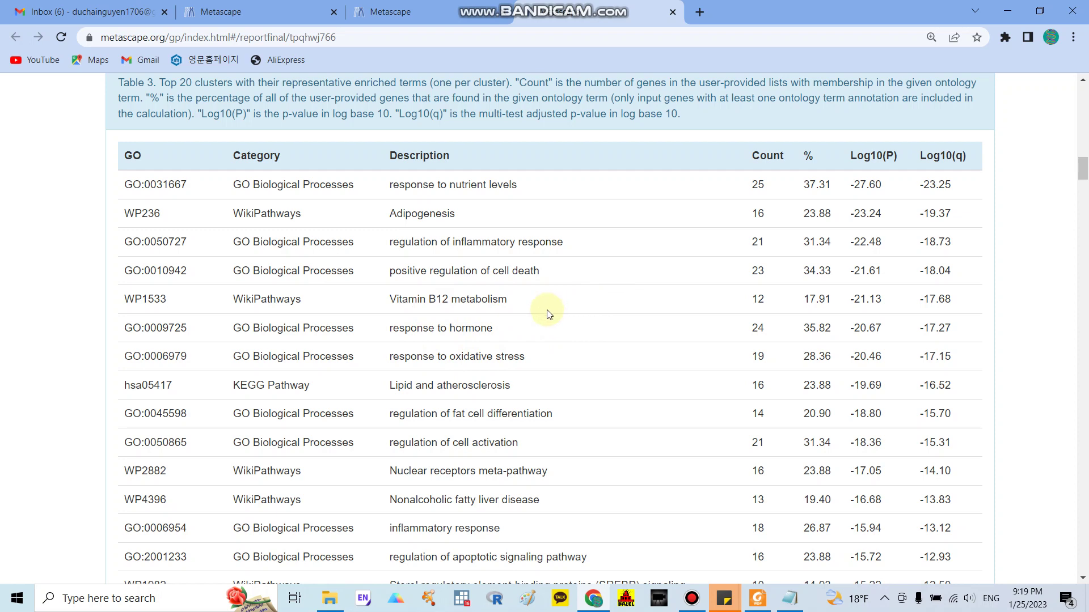
pyautogui.scroll(-3, 550, 312)
pyautogui.scroll(-3, 482, 357)
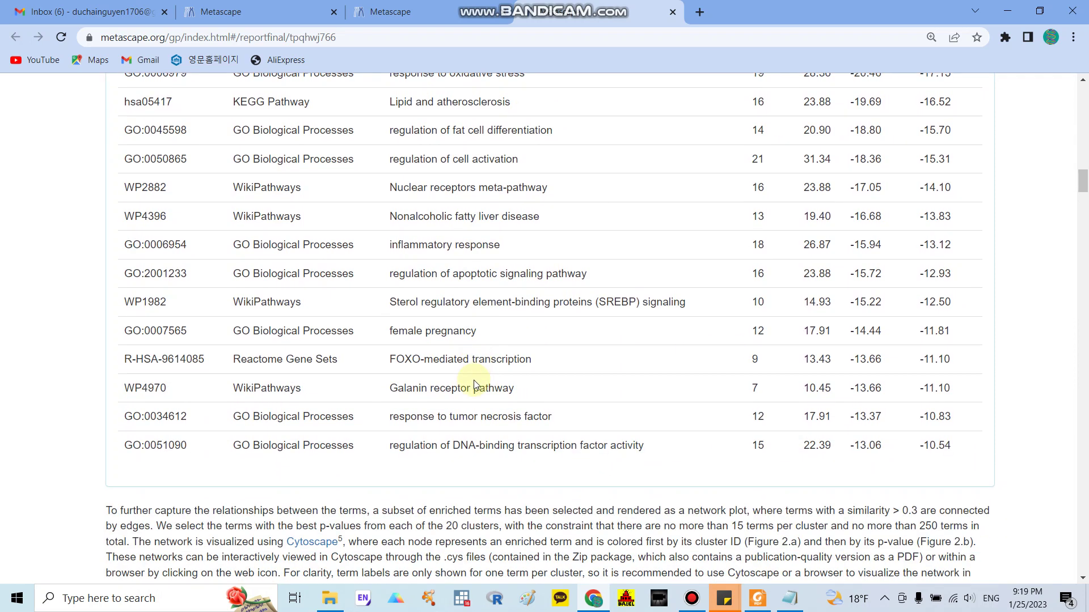
pyautogui.scroll(3, 474, 380)
pyautogui.scroll(3, 474, 372)
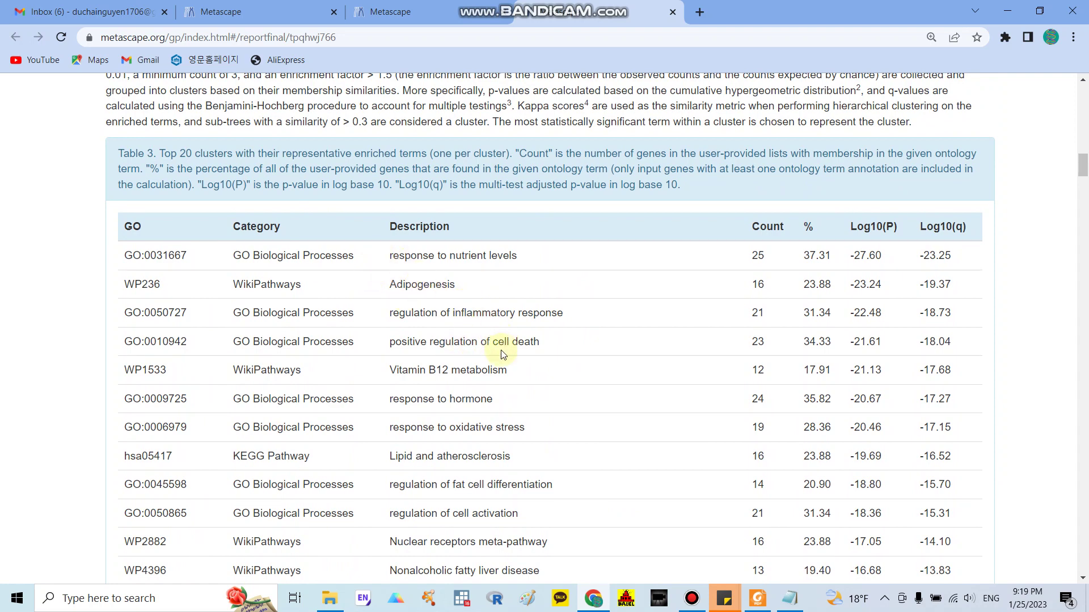
# Switch to the paper in Foxit and browse Fig. 3 to page 5's network panels C and D
pyautogui.scroll(-1, 499, 347)
pyautogui.click(757, 598)
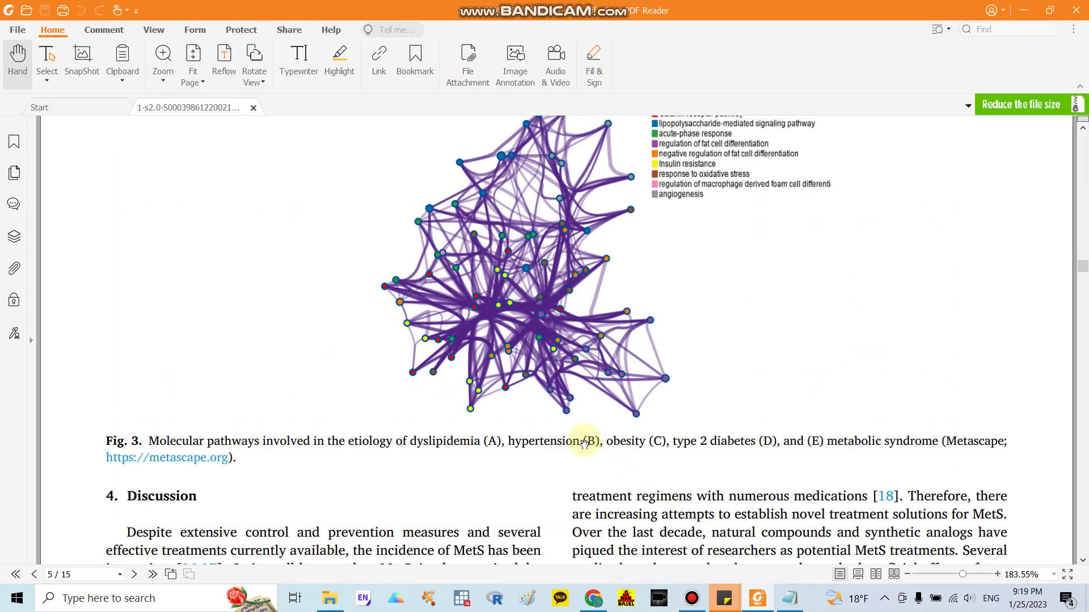
pyautogui.scroll(2, 568, 433)
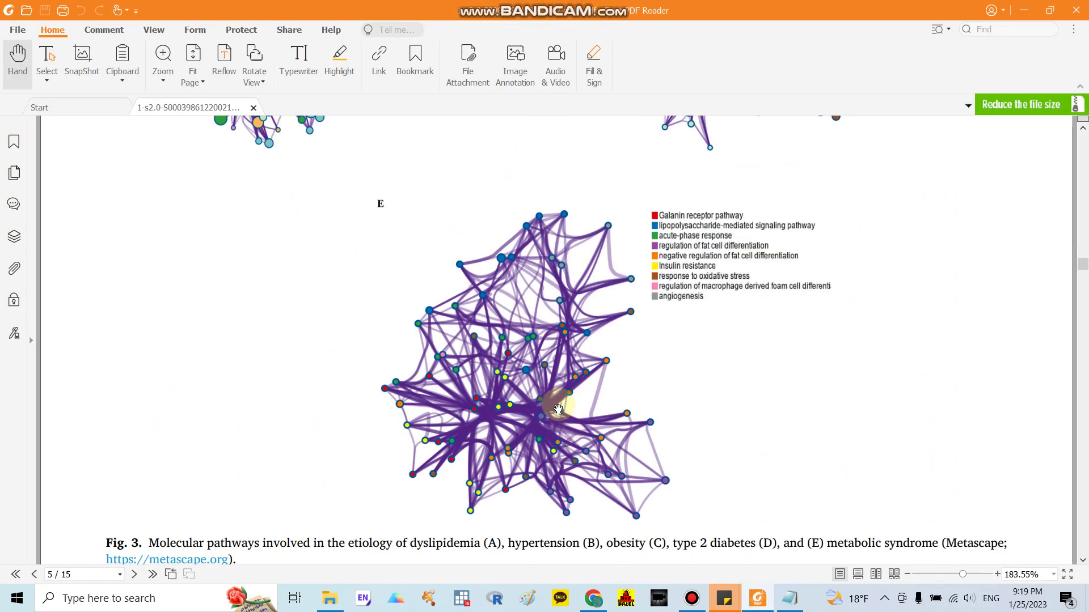
pyautogui.scroll(-2, 556, 410)
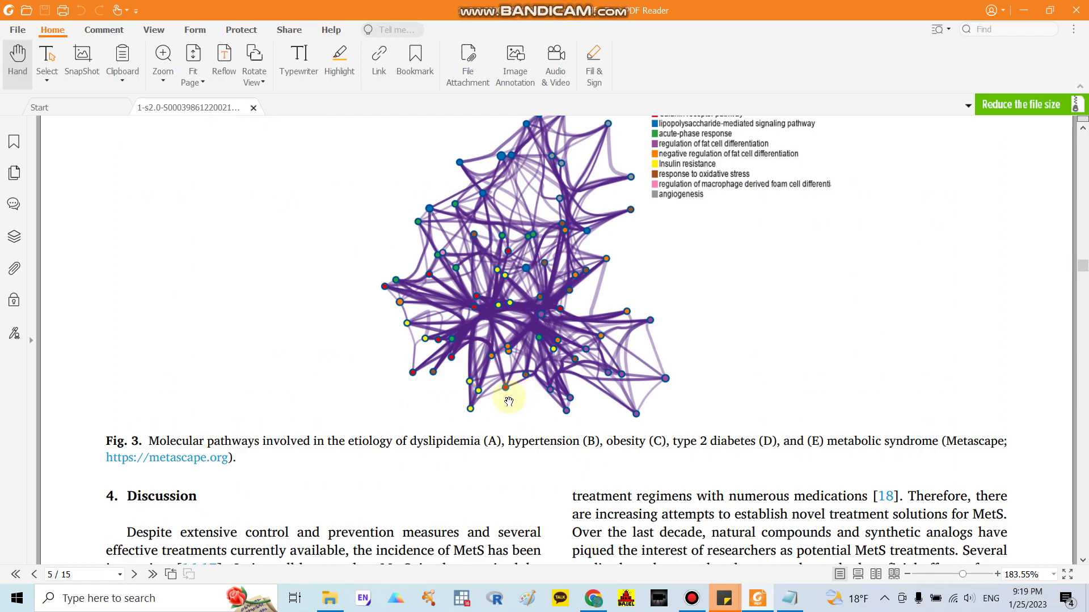
pyautogui.scroll(2, 508, 403)
pyautogui.scroll(8, 486, 386)
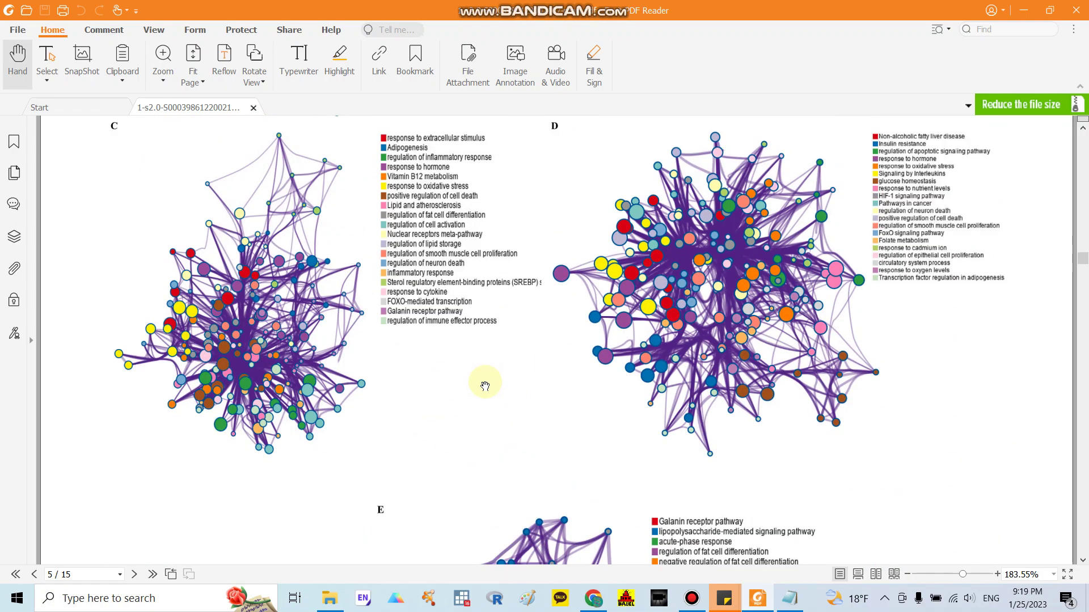
pyautogui.scroll(4, 484, 383)
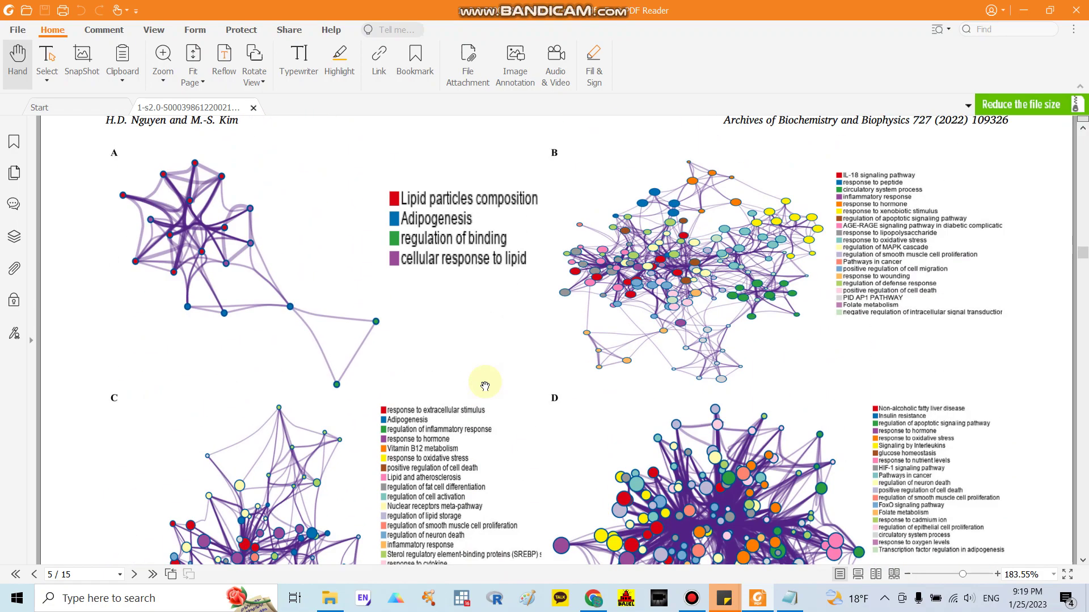
pyautogui.scroll(-4, 482, 383)
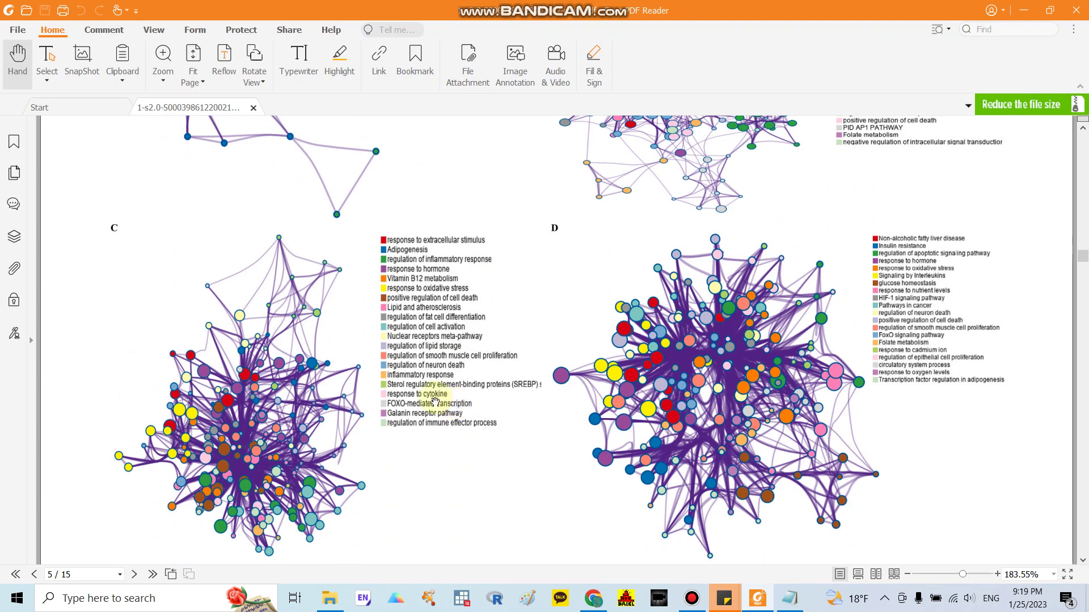
# Return to the Metascape report in Chrome at Table 3, led by GO:0031667 response to nutrient levels
pyautogui.click(594, 600)
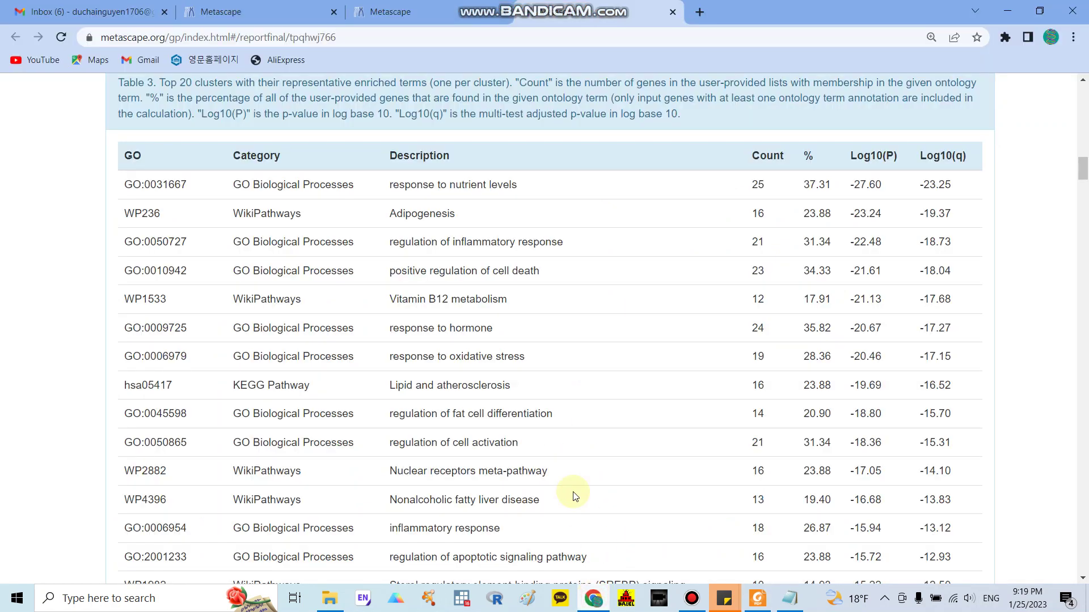
pyautogui.scroll(-6, 516, 391)
pyautogui.scroll(-3, 494, 400)
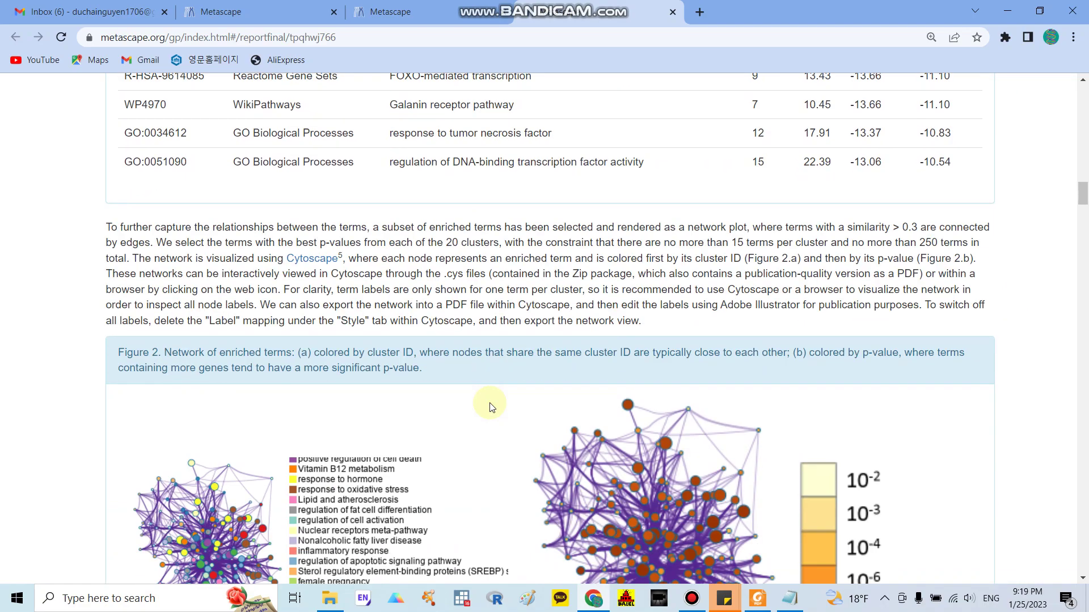
pyautogui.scroll(15, 491, 407)
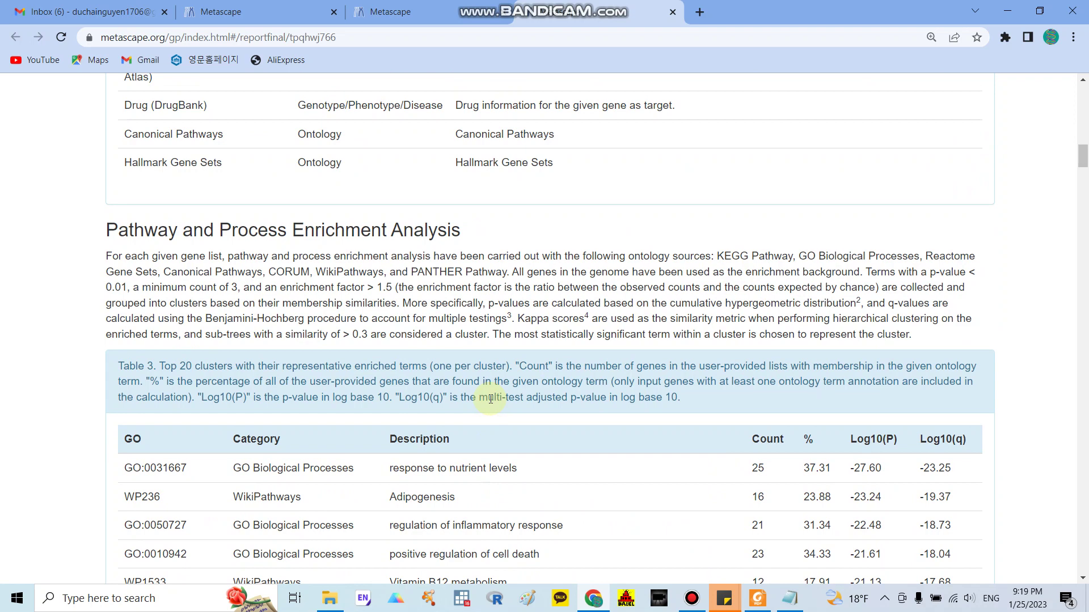
pyautogui.scroll(-2, 448, 425)
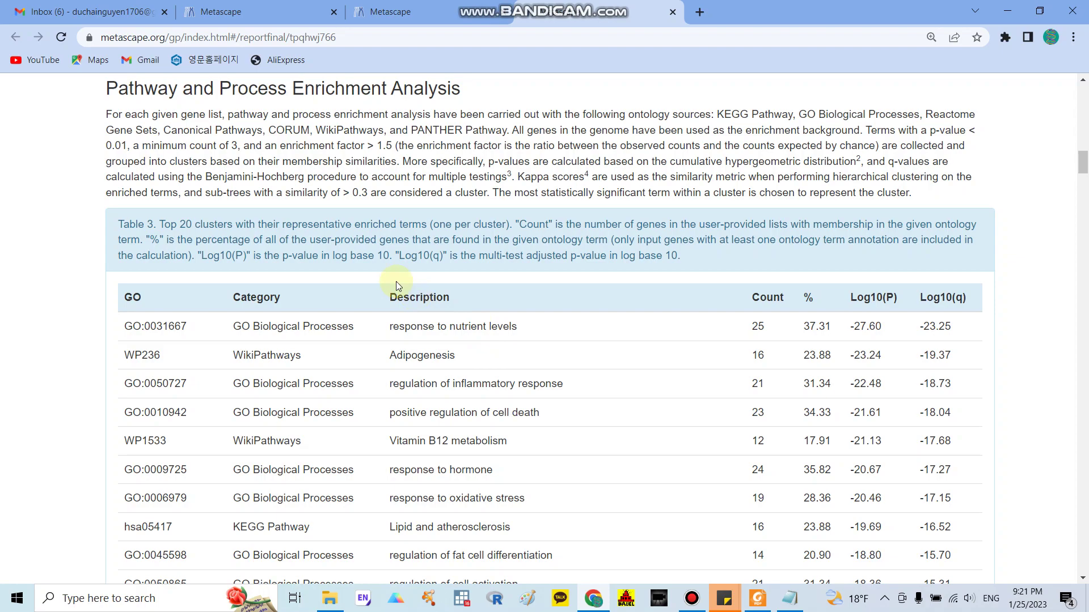
# Scroll to Figure 2's cluster- and p-value-coloured networks above the PPI section
pyautogui.scroll(-4, 396, 281)
pyautogui.scroll(-14, 394, 282)
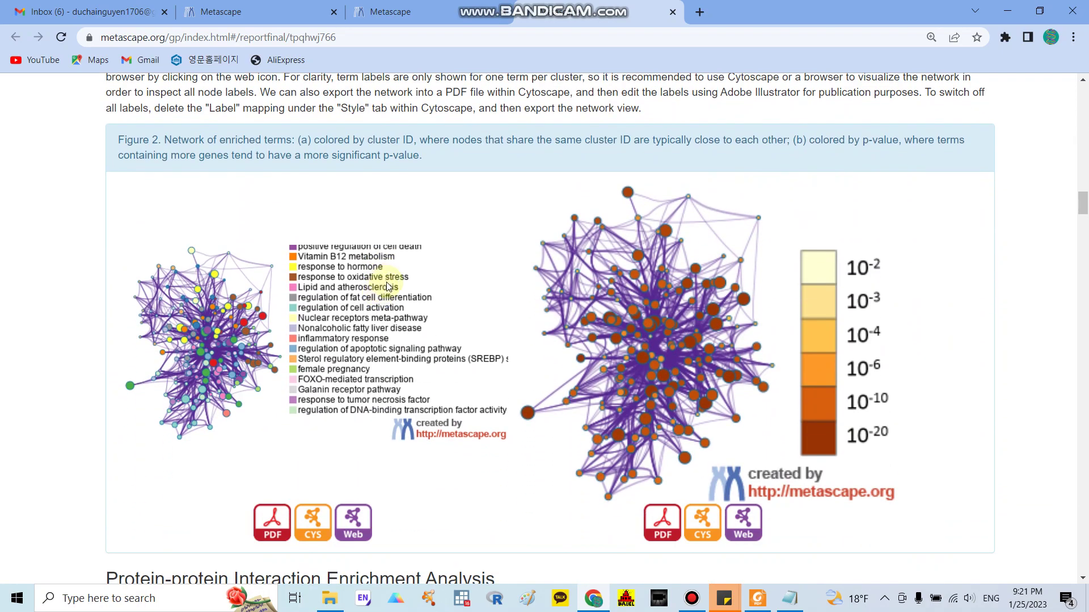
pyautogui.scroll(15, 389, 287)
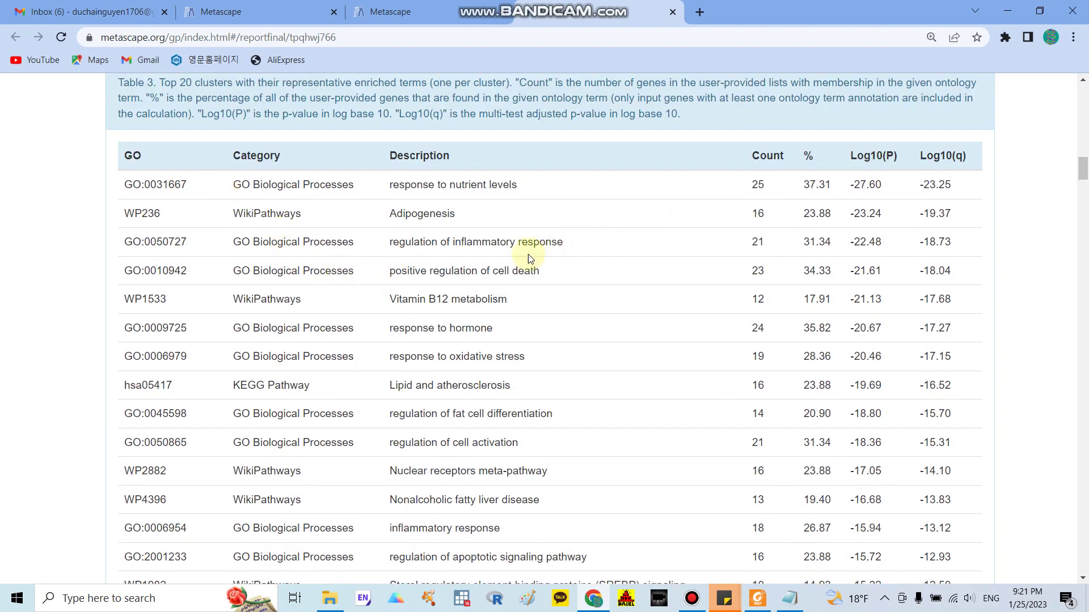
pyautogui.scroll(-15, 528, 258)
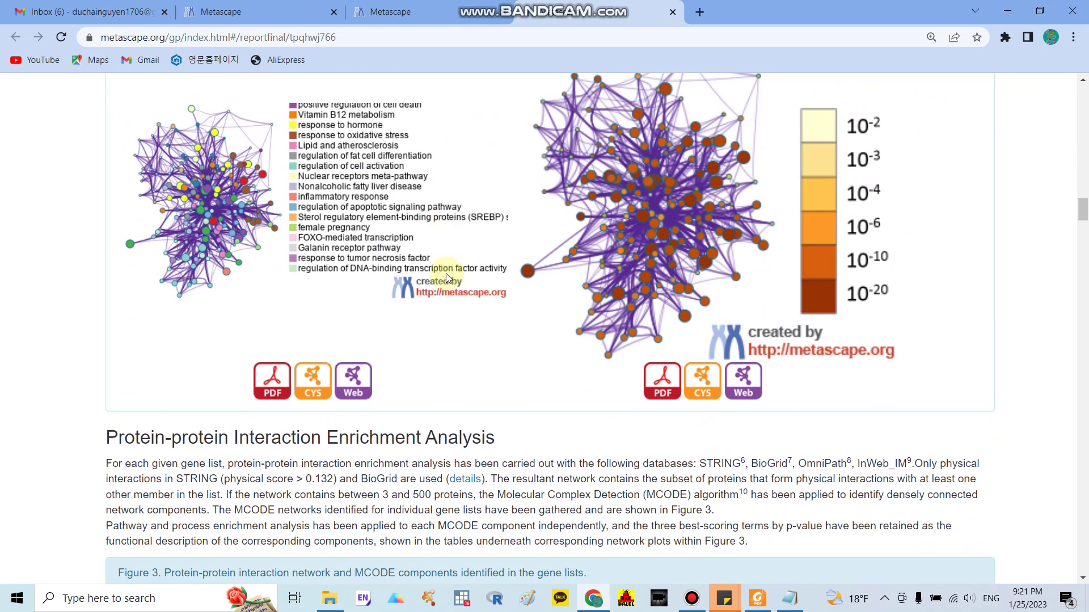
# Glance at the paper's network figures in Foxit, then minimize the PDF reader
pyautogui.scroll(1, 381, 249)
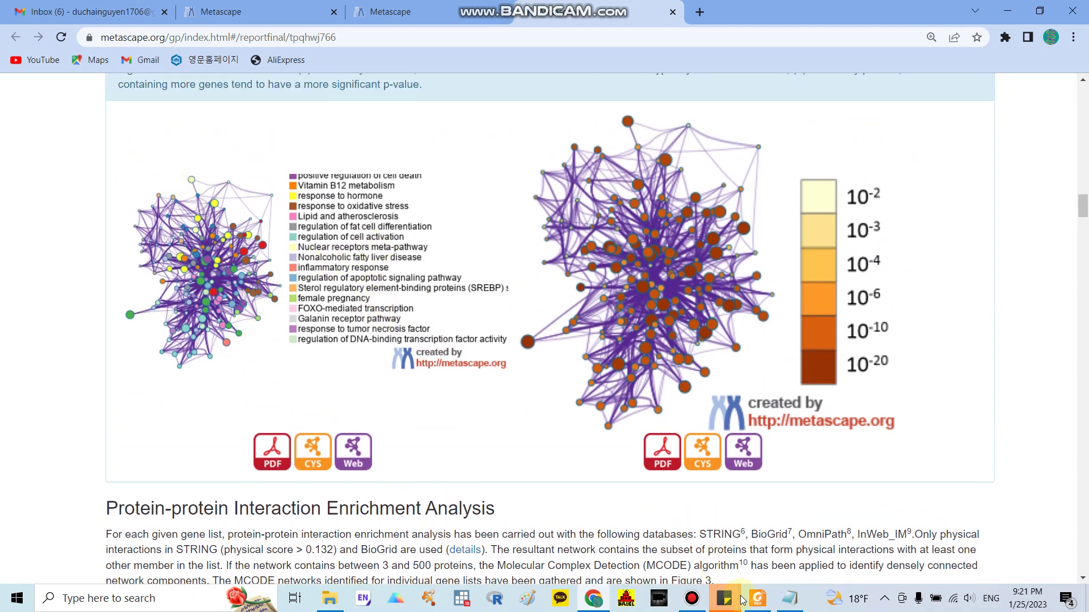
pyautogui.click(757, 598)
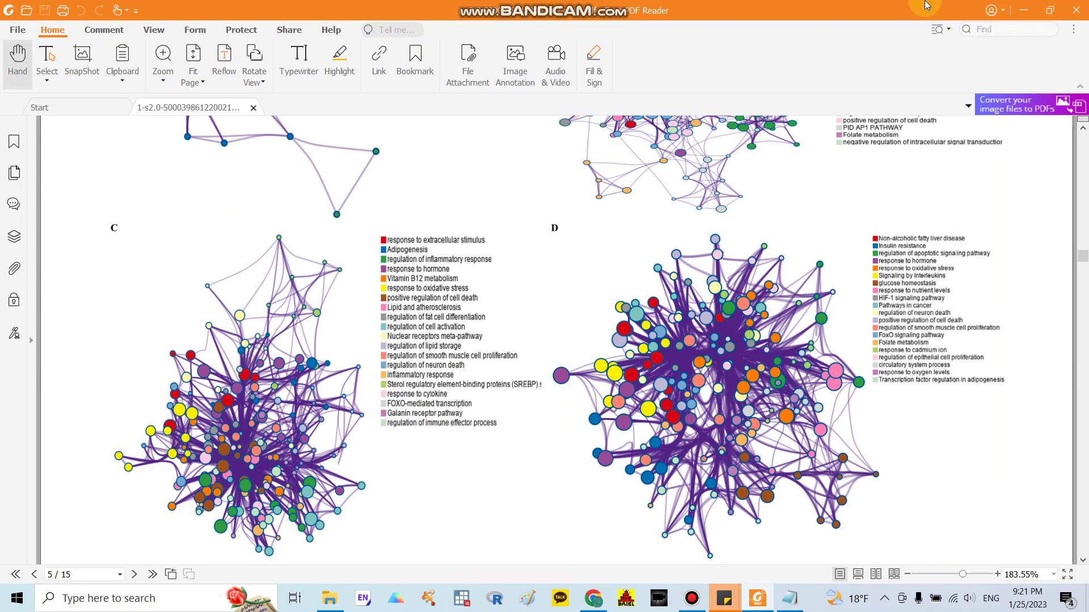
pyautogui.click(1023, 10)
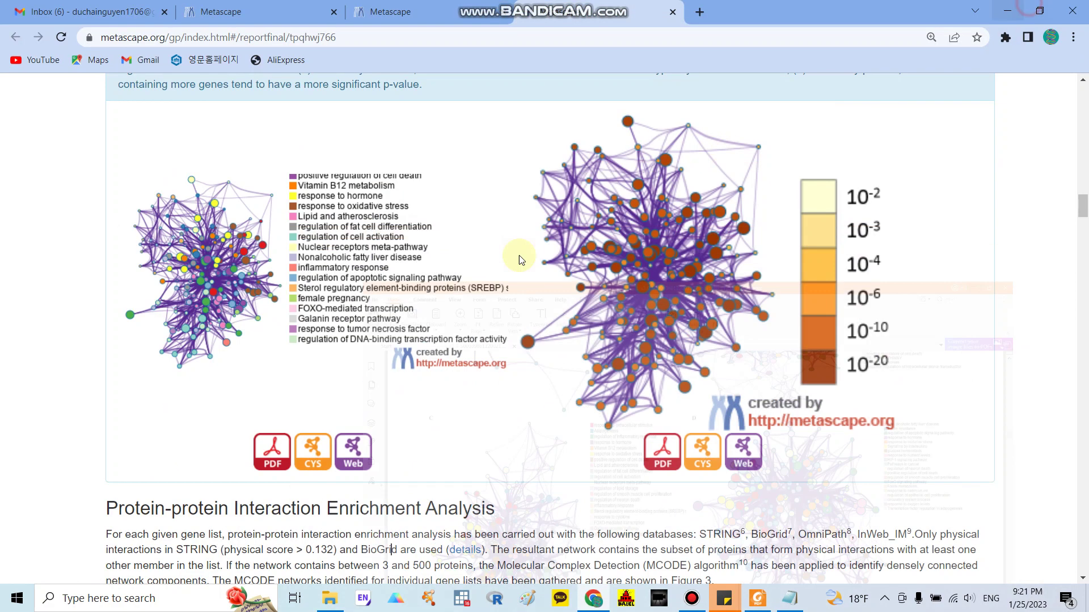
# Download the cluster-coloured network as Enrichment_GO_ColorByCluster PDF and show it in Downloads
pyautogui.click(276, 454)
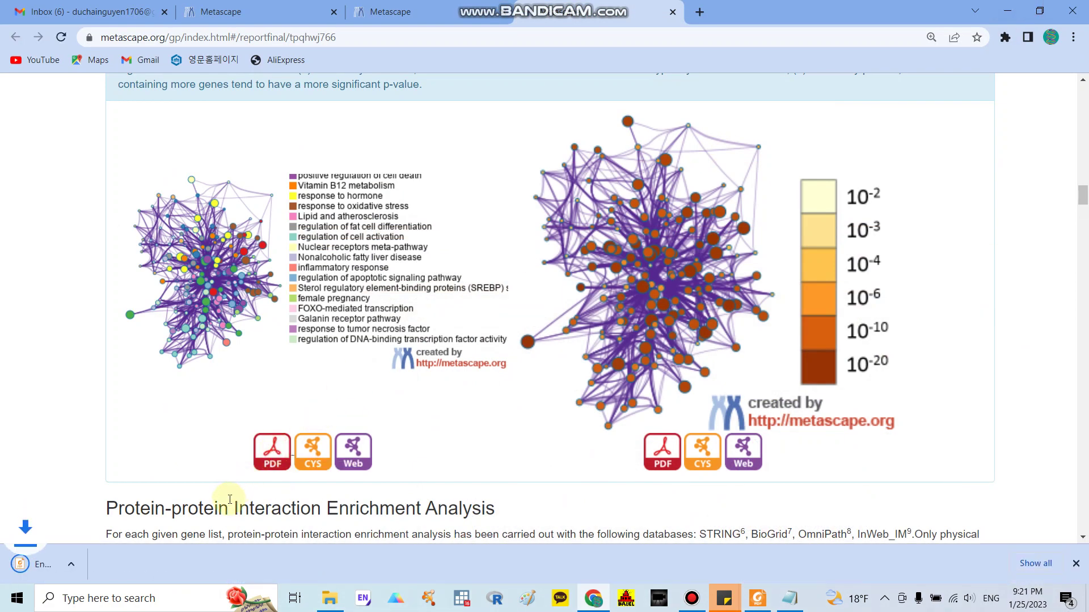
pyautogui.rightClick(59, 574)
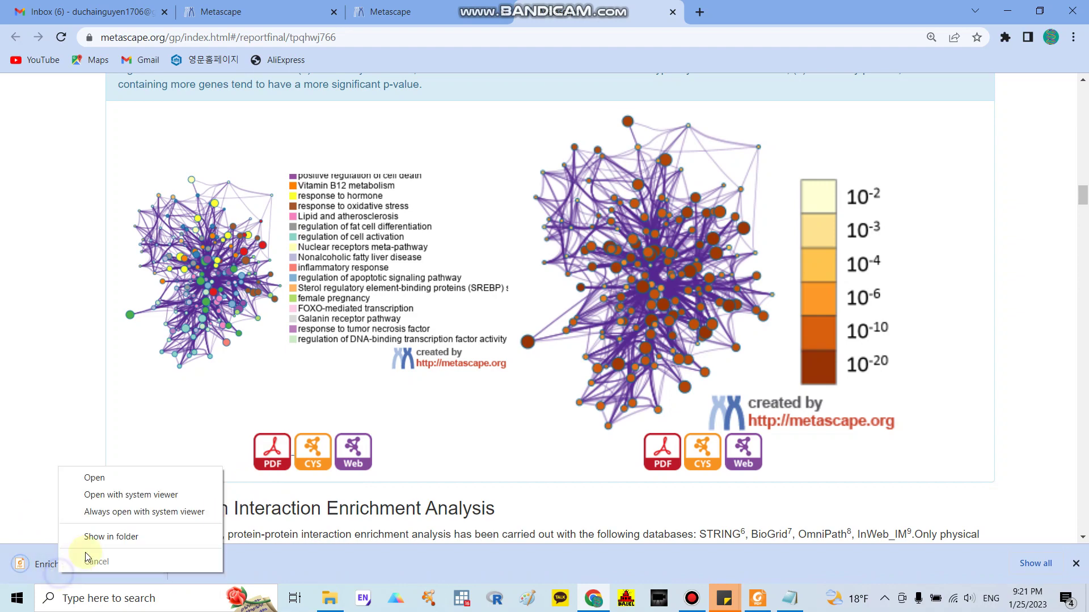
pyautogui.click(87, 537)
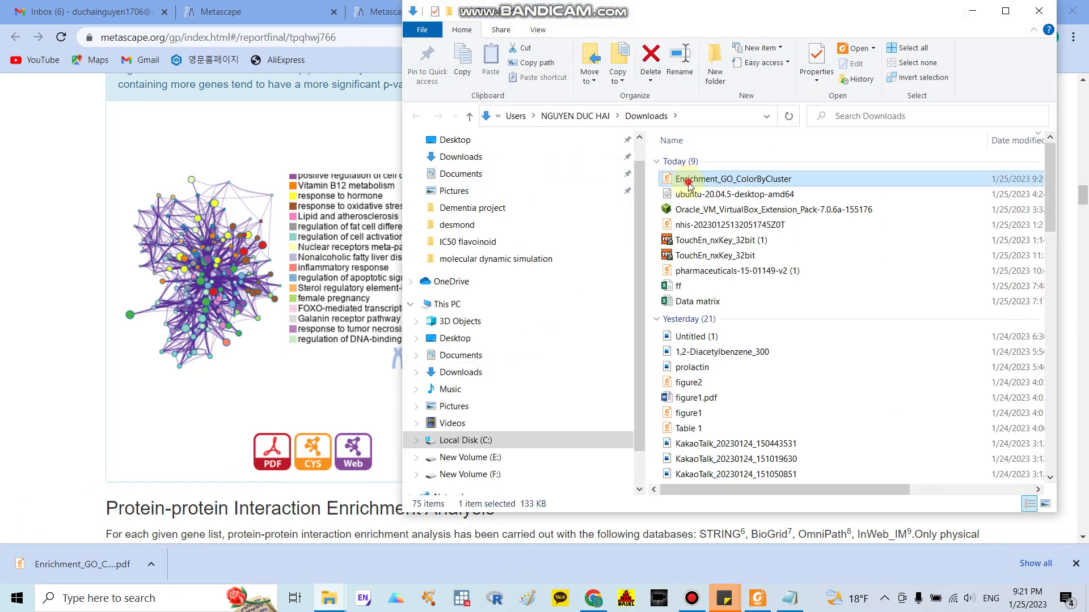
# Open Enrichment_GO_ColorByCluster in Foxit and copy a snapshot of the whole network as a graphic
pyautogui.doubleClick(689, 184)
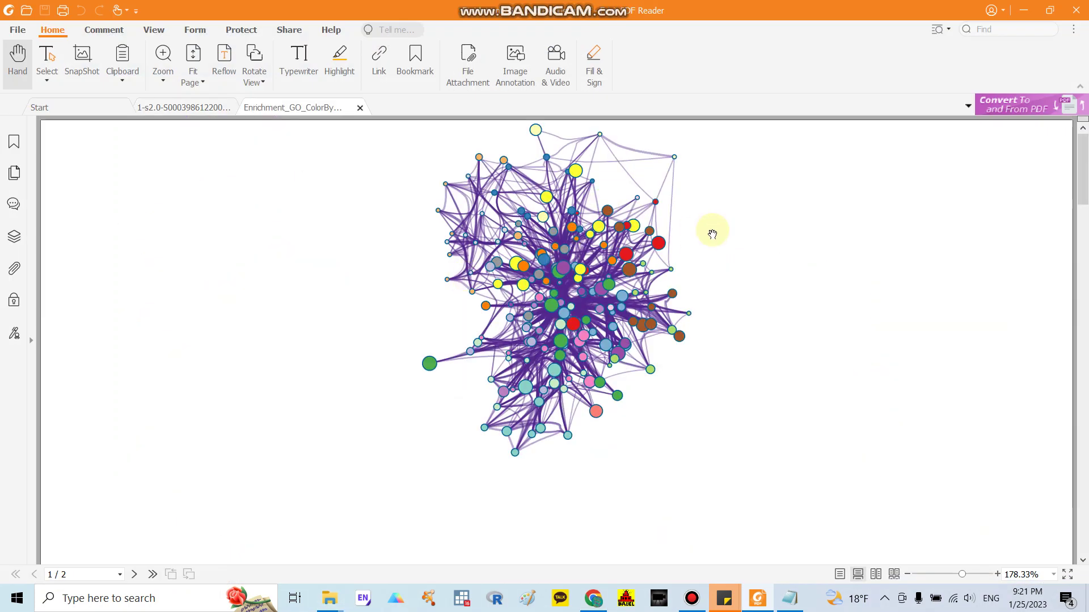
pyautogui.click(81, 56)
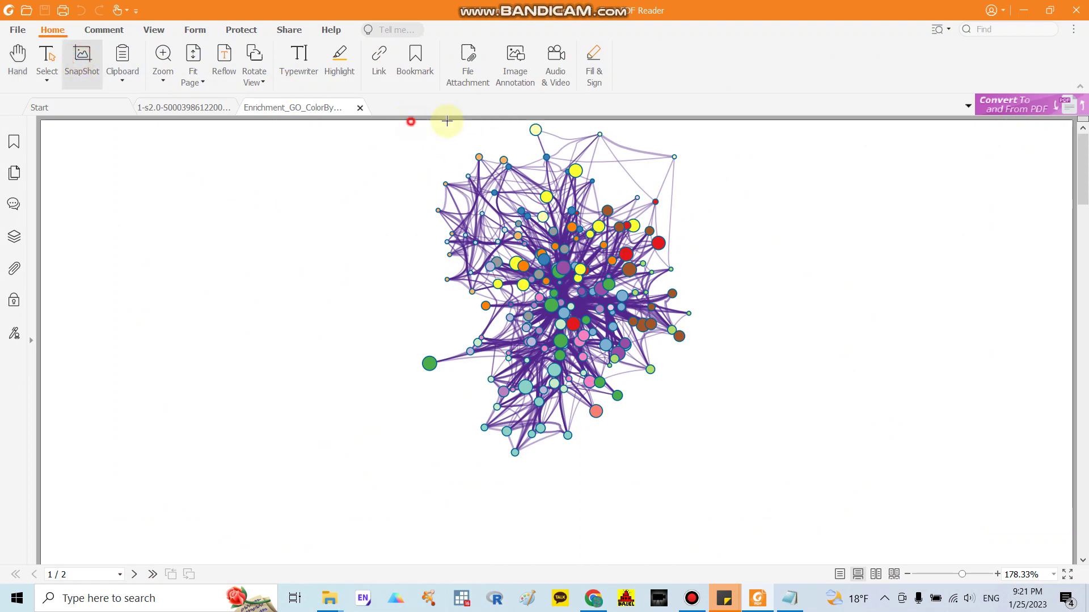
pyautogui.moveTo(410, 120); pyautogui.dragTo(706, 462)
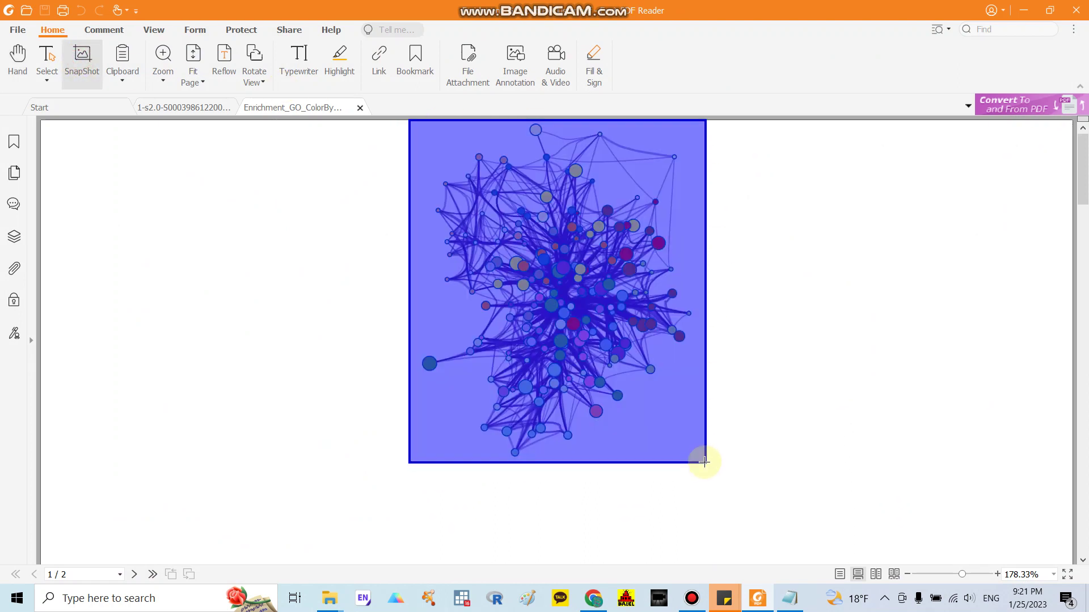
pyautogui.rightClick(597, 270)
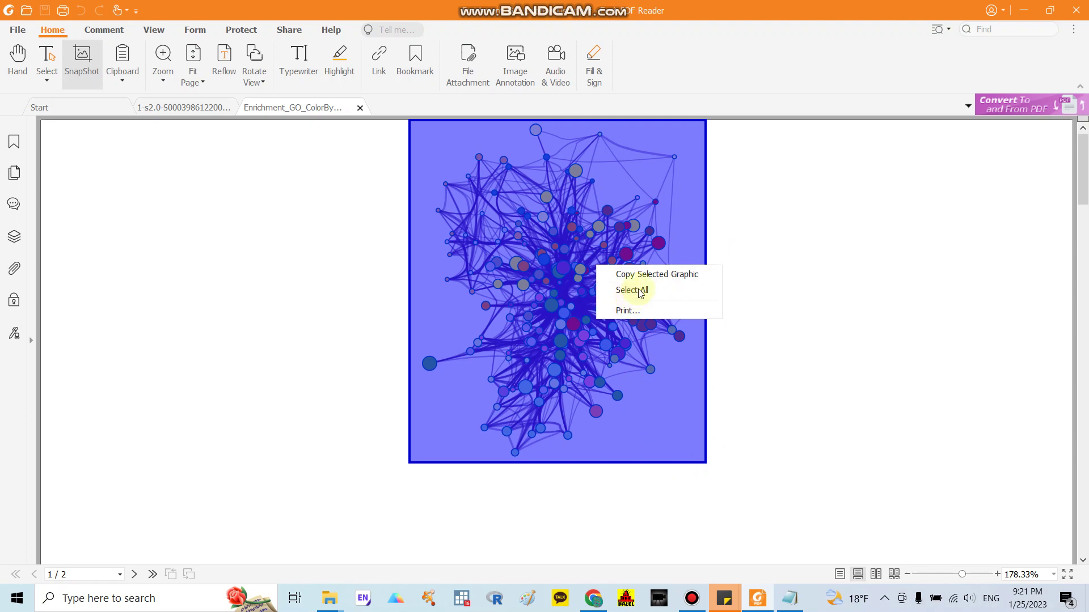
pyautogui.click(641, 275)
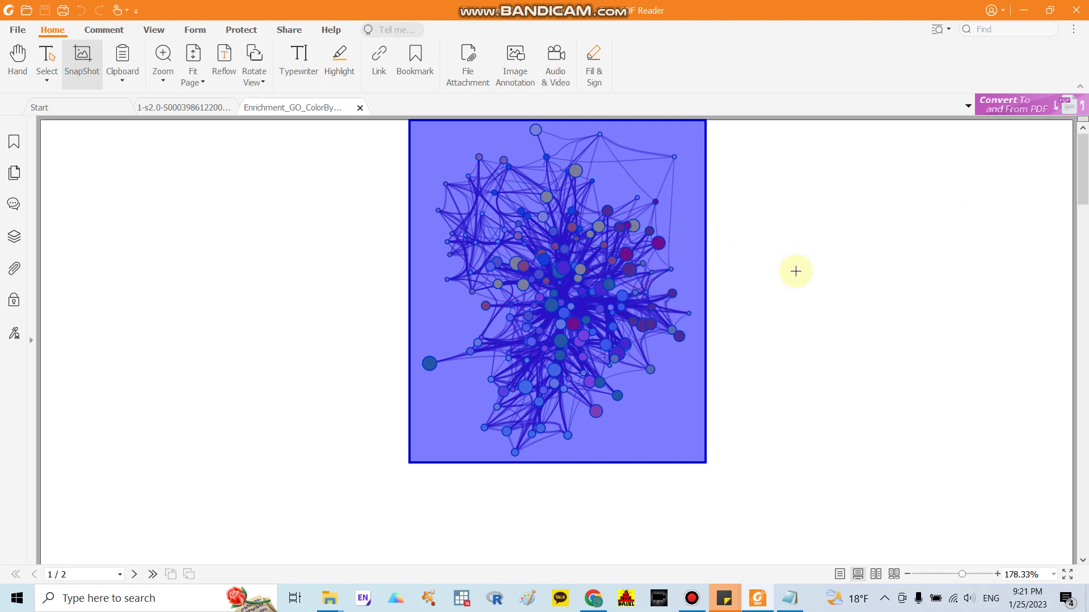
# Capture the cluster legend list below the network as a snapshot
pyautogui.scroll(-5, 768, 301)
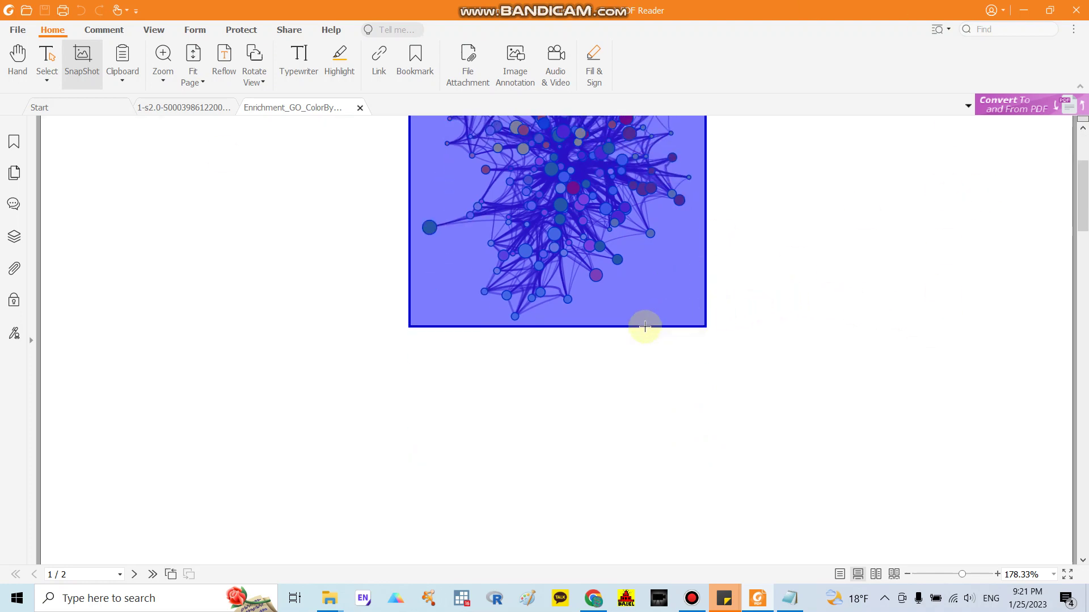
pyautogui.scroll(-15, 492, 338)
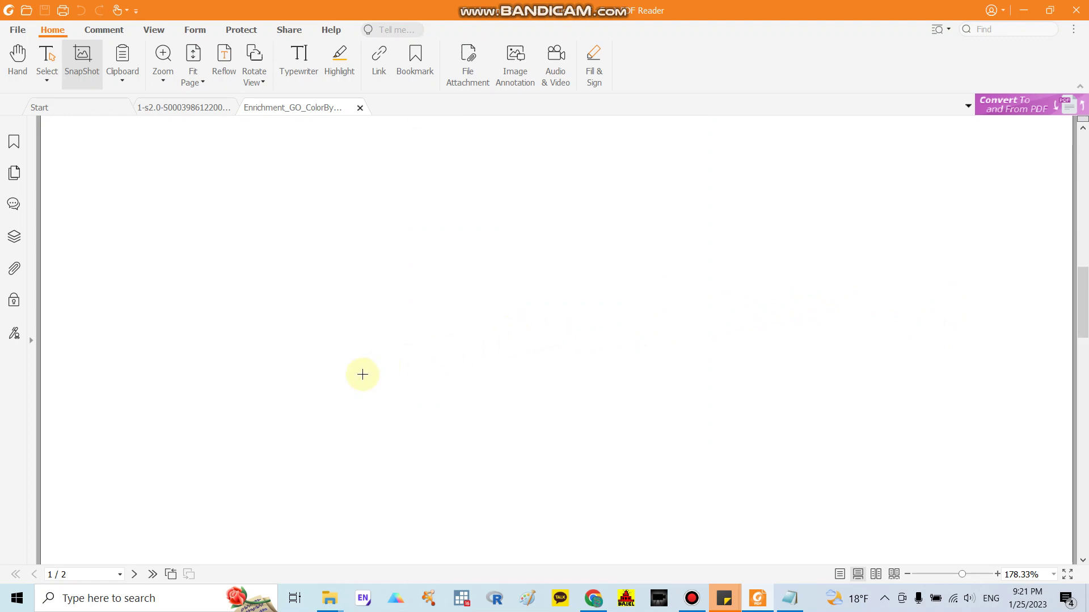
pyautogui.scroll(3, 340, 365)
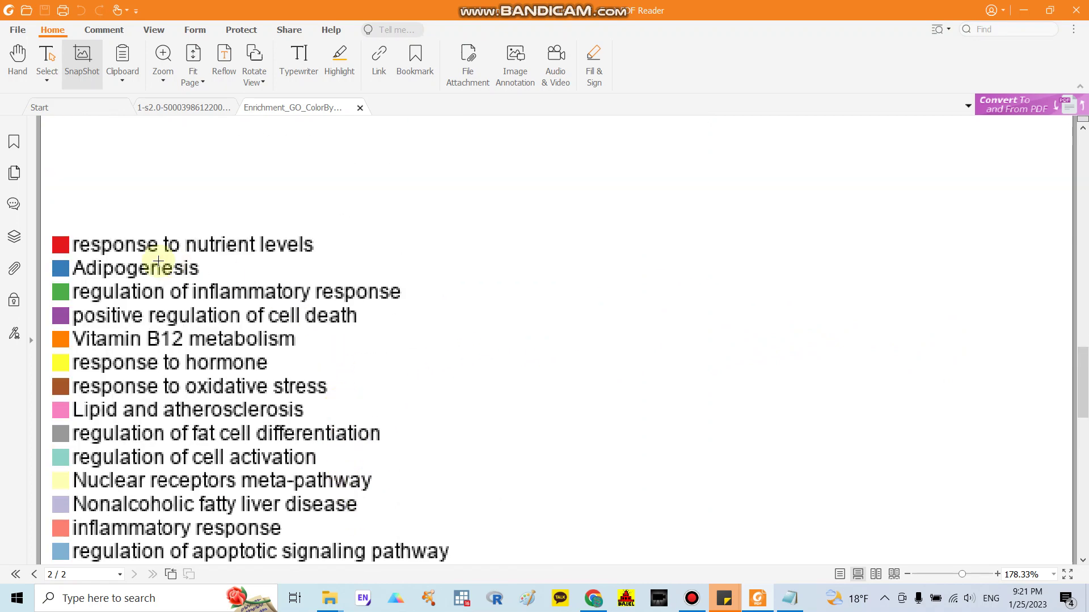
pyautogui.moveTo(46, 227); pyautogui.dragTo(557, 520)
pyautogui.scroll(4, 196, 289)
pyautogui.click(114, 233)
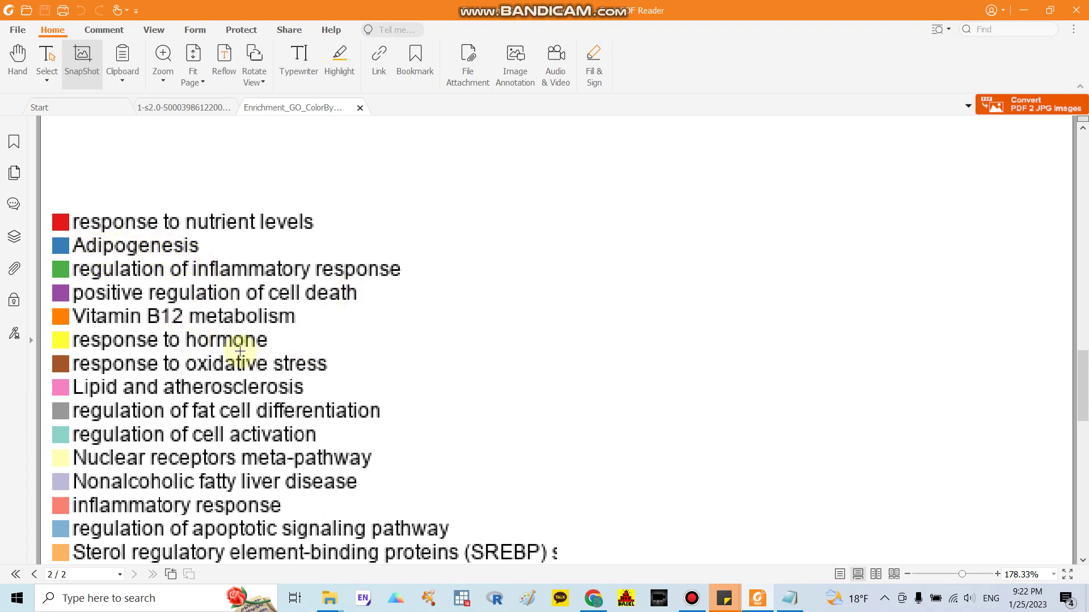
# Go back to Metascape's Figure 2 in the browser
pyautogui.scroll(-6, 184, 300)
pyautogui.scroll(4, 771, 308)
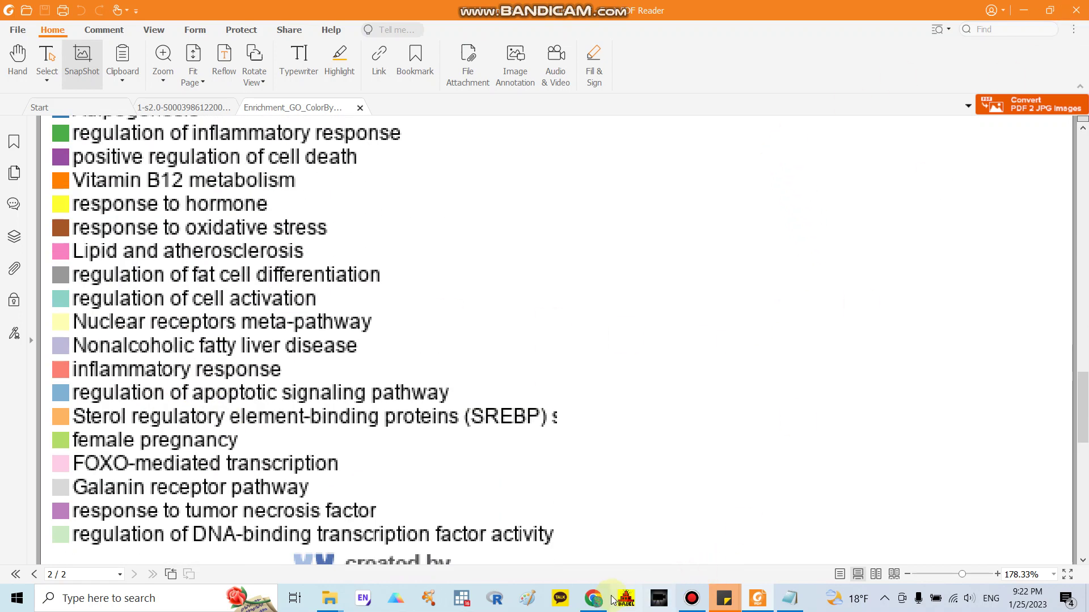
pyautogui.click(593, 598)
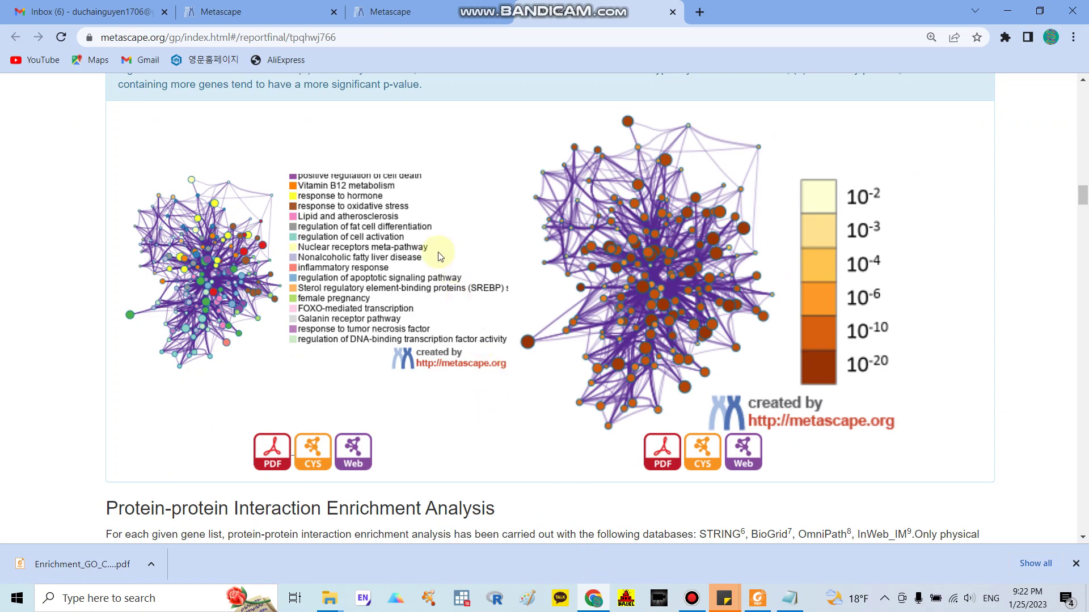
# Open the cluster-coloured GO network in the interactive Web viewer
pyautogui.scroll(3, 440, 256)
pyautogui.scroll(-4, 439, 255)
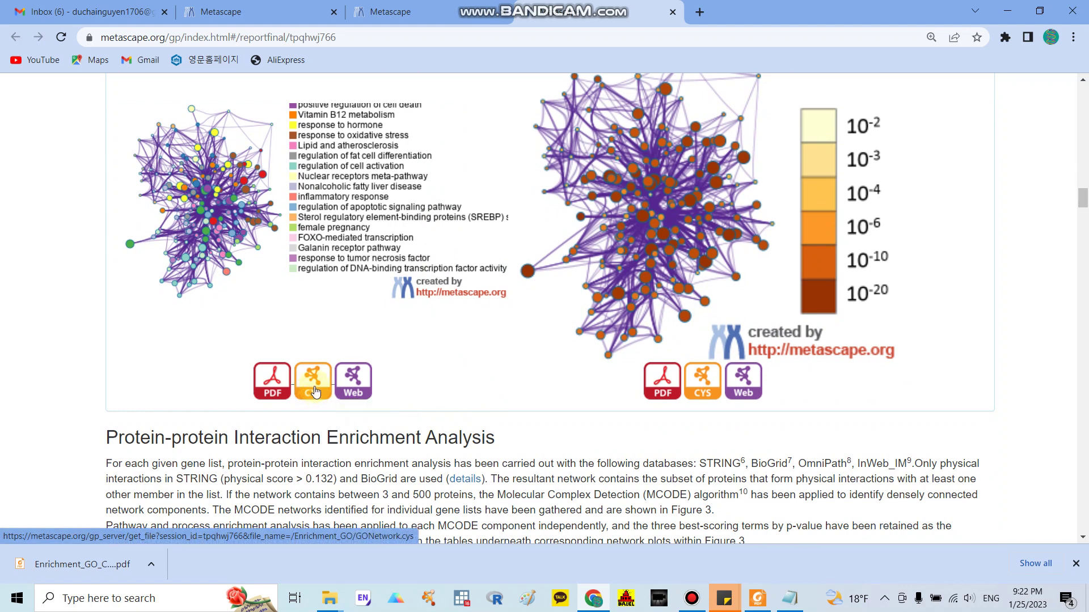
pyautogui.click(354, 379)
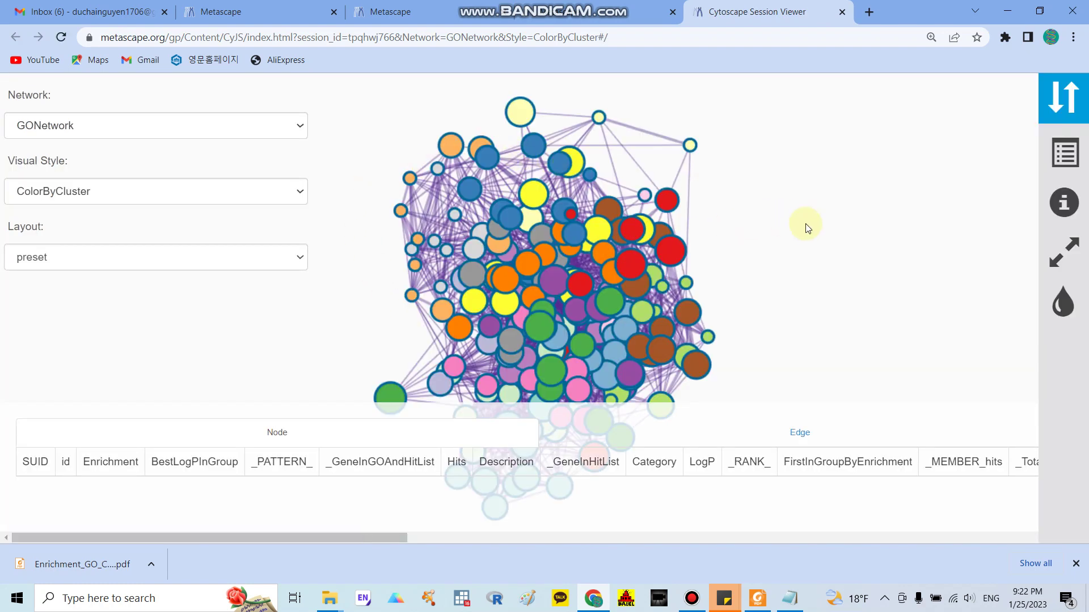
pyautogui.scroll(-5, 799, 227)
pyautogui.scroll(2, 785, 239)
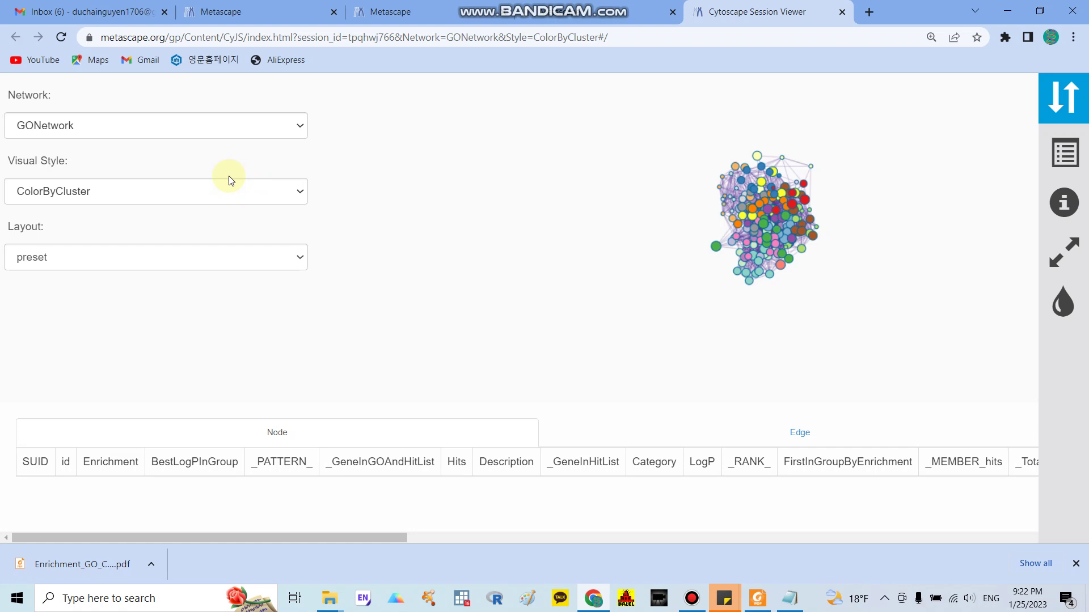
# Try the p-value and default visual styles, then settle on colouring by cluster
pyautogui.click(231, 129)
pyautogui.click(191, 183)
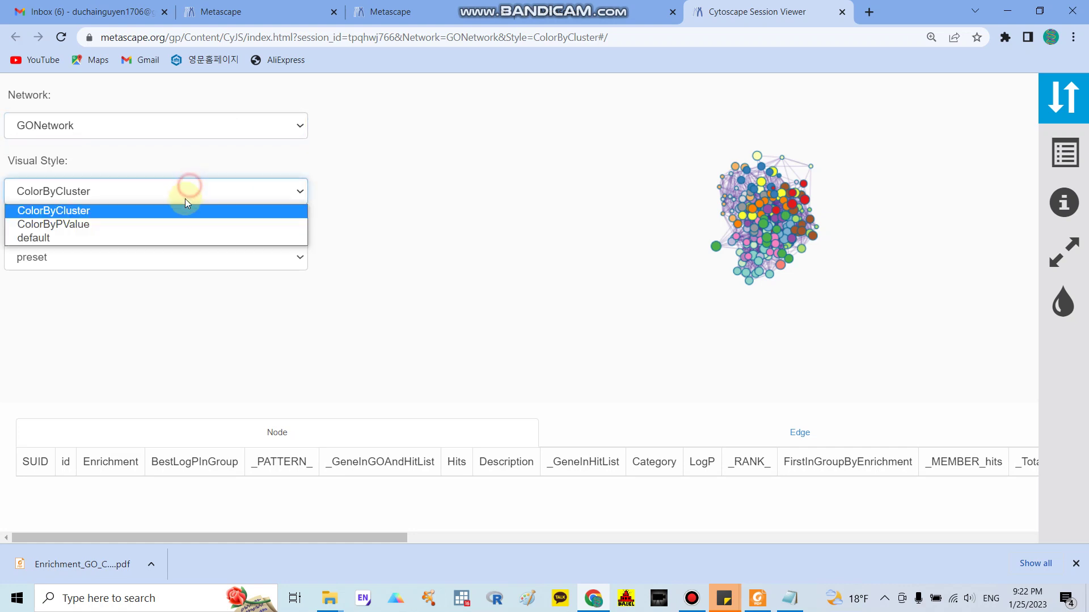
pyautogui.click(162, 222)
pyautogui.click(211, 195)
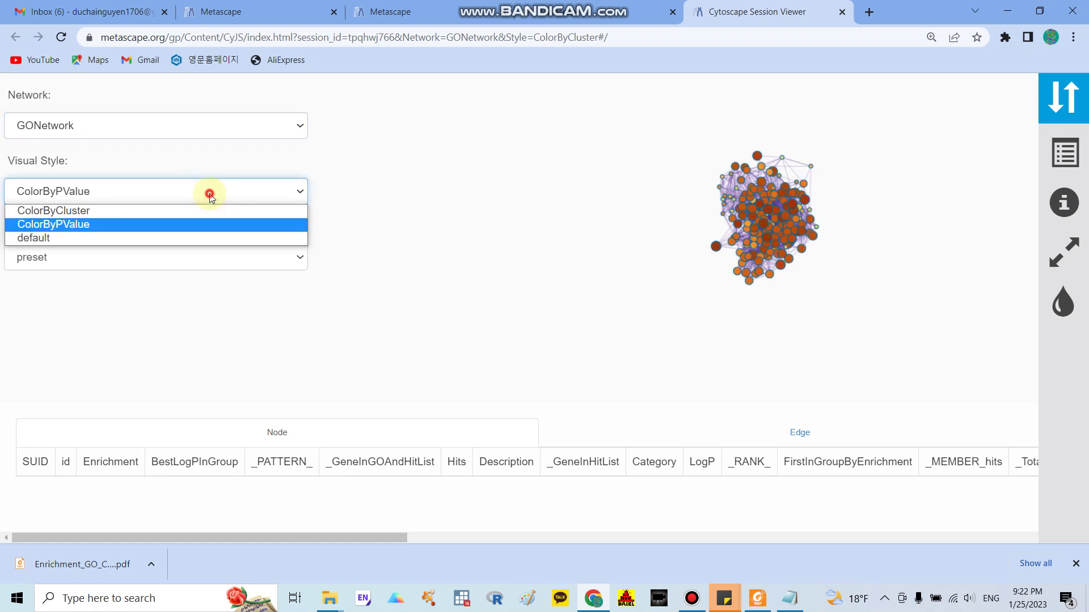
pyautogui.click(163, 236)
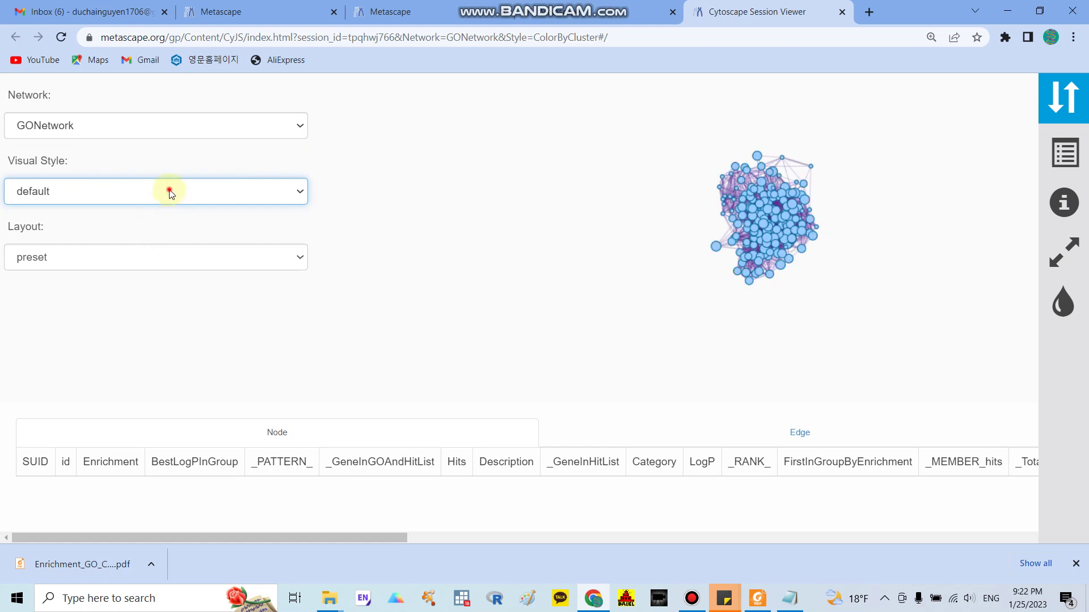
pyautogui.click(169, 190)
pyautogui.click(152, 211)
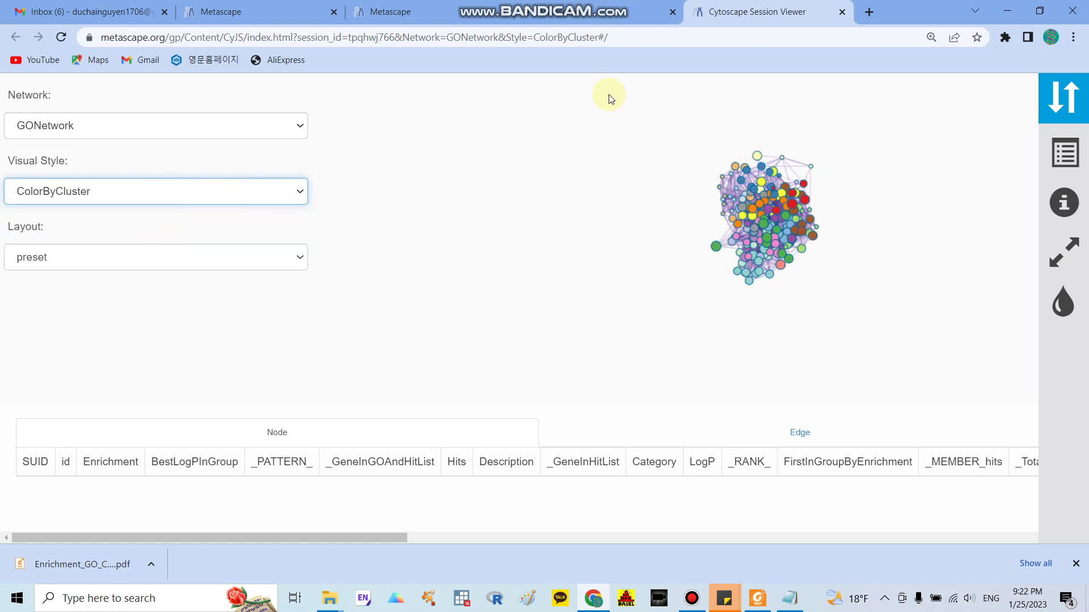
# Try cose and cola layouts, settle on circle, fit the network to the window, and return to the report
pyautogui.click(206, 263)
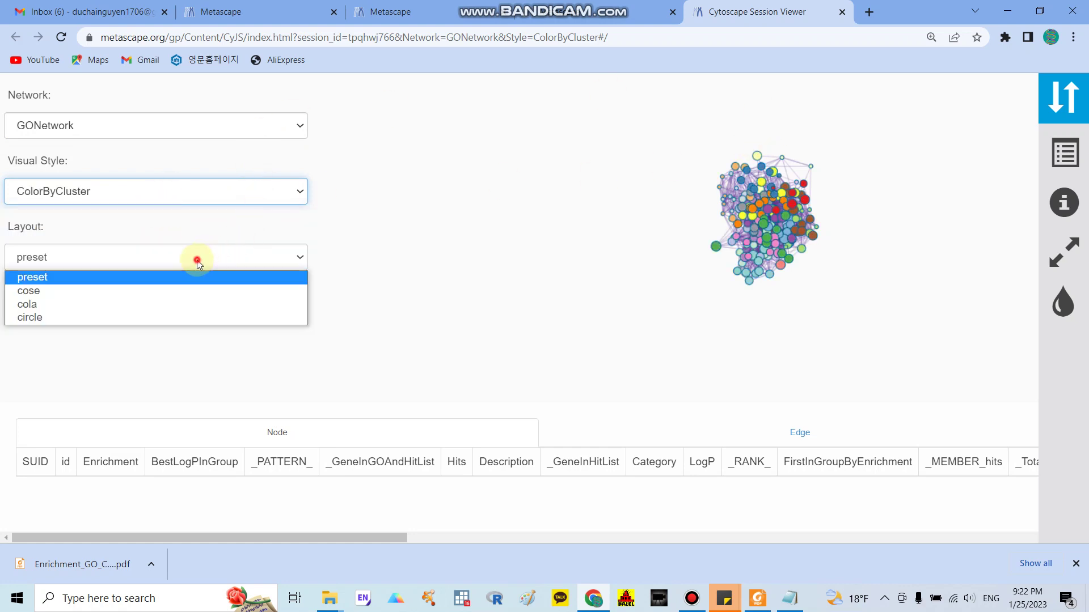
pyautogui.click(168, 286)
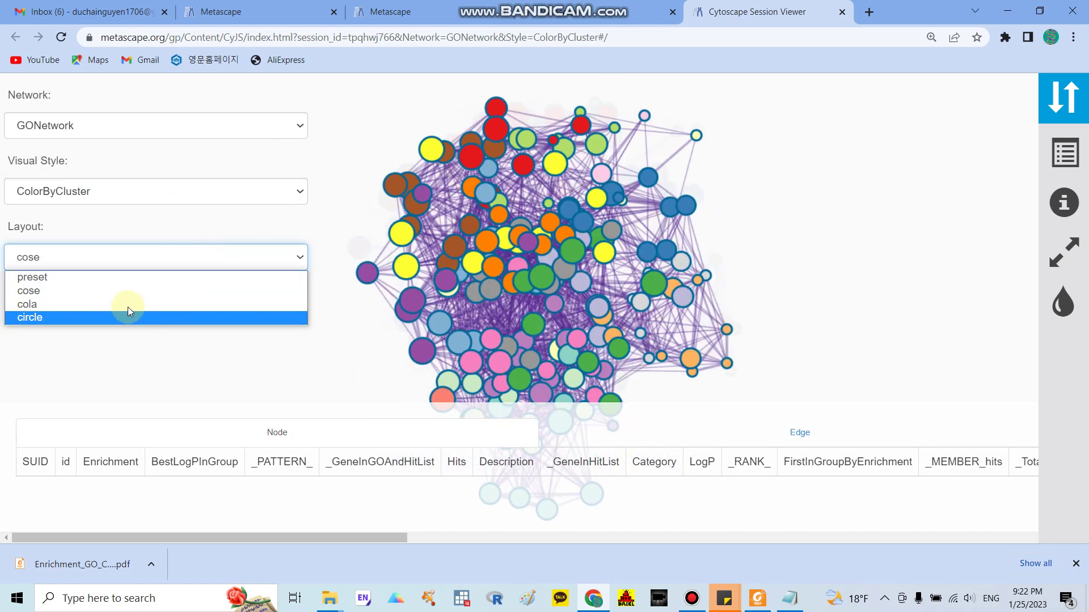
pyautogui.click(127, 306)
pyautogui.click(130, 304)
pyautogui.click(165, 259)
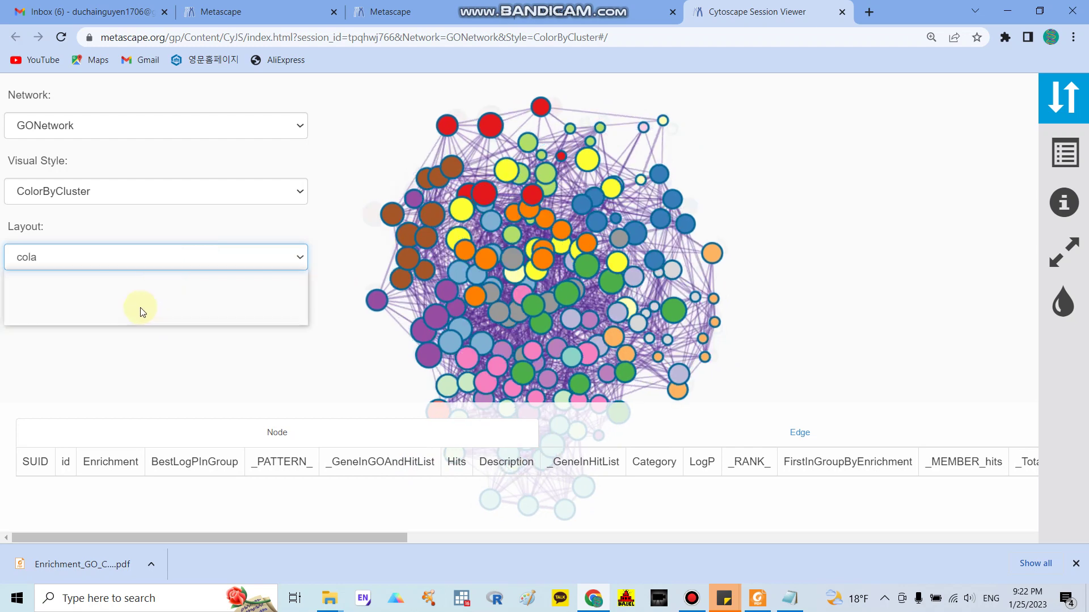
pyautogui.click(126, 316)
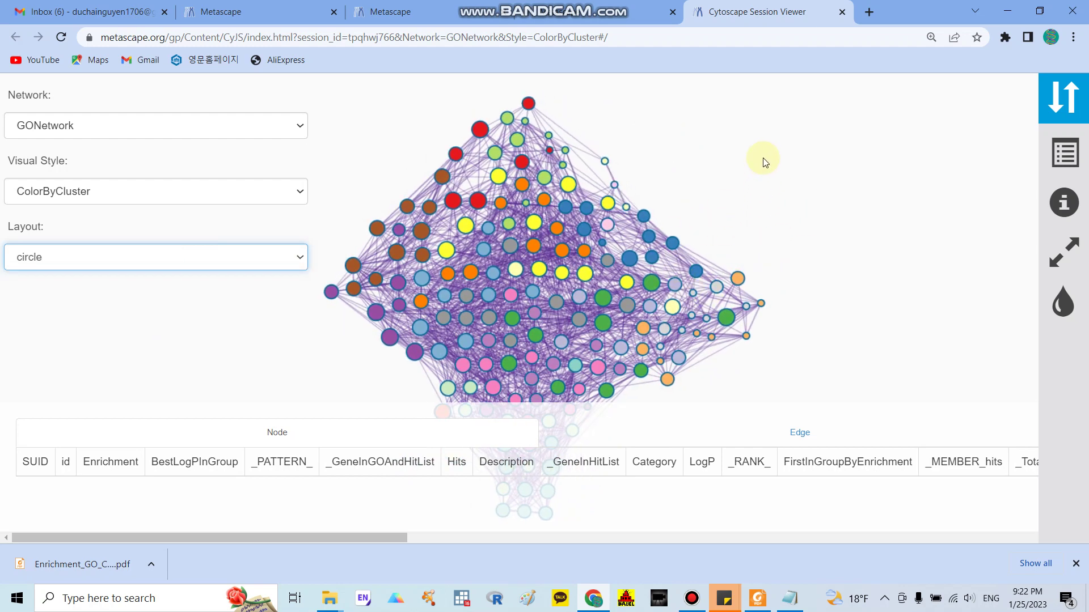
pyautogui.click(790, 150)
pyautogui.click(1064, 252)
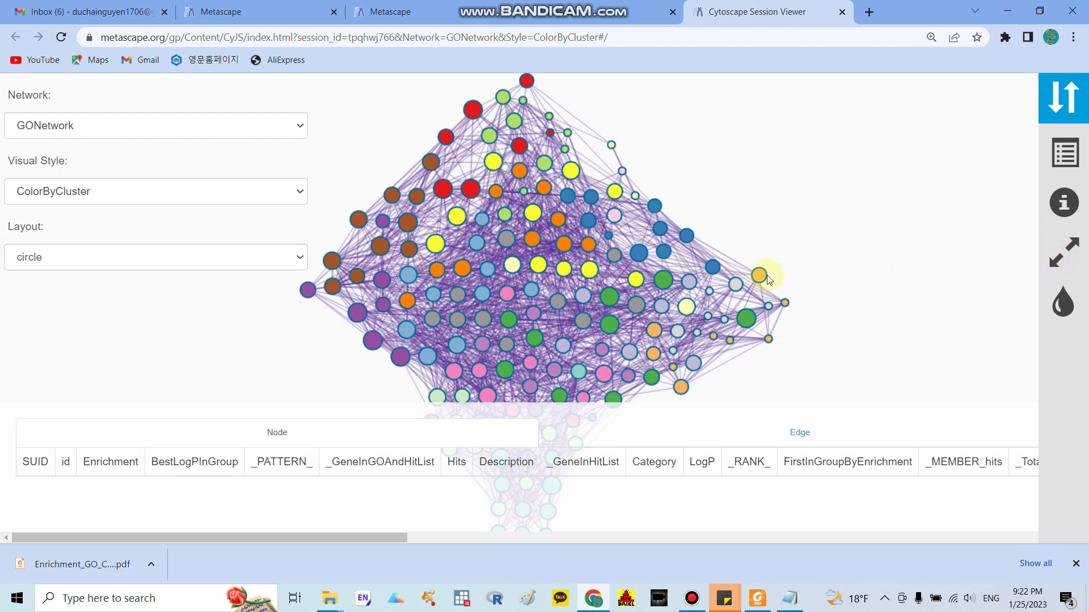
pyautogui.click(692, 200)
pyautogui.click(621, 13)
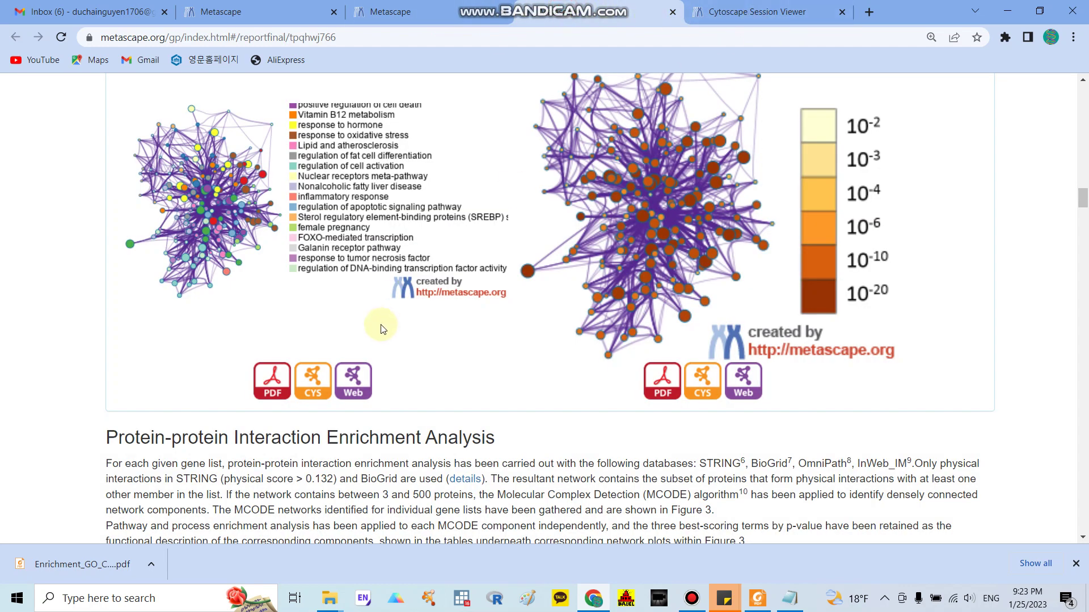
# Scroll to Figure 3's PPI network with its four MCODE components and their GO term tables
pyautogui.scroll(-3, 383, 329)
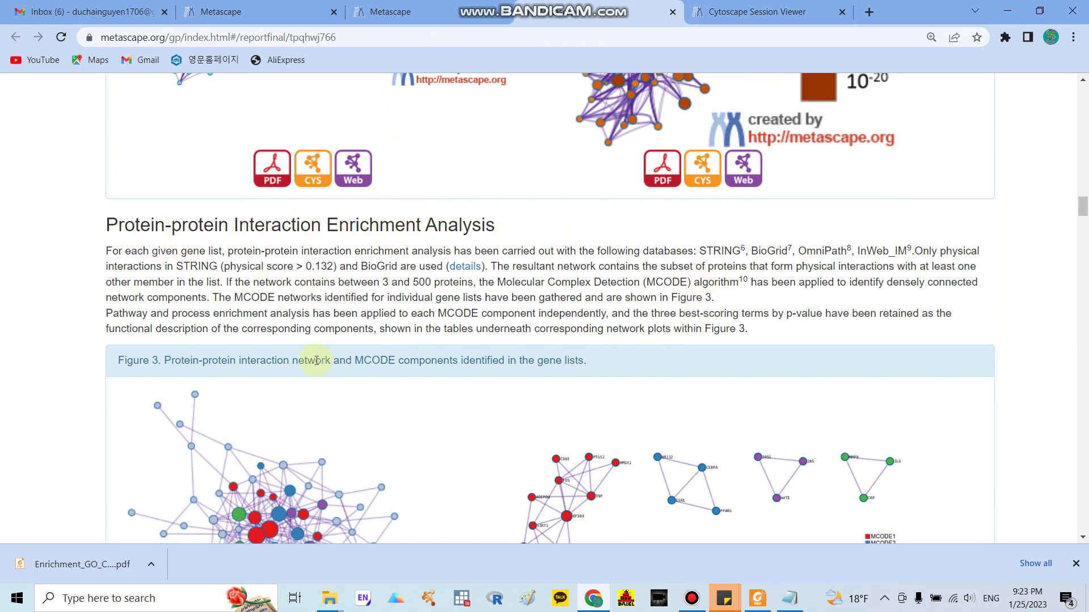
pyautogui.scroll(-3, 315, 363)
pyautogui.scroll(1, 314, 363)
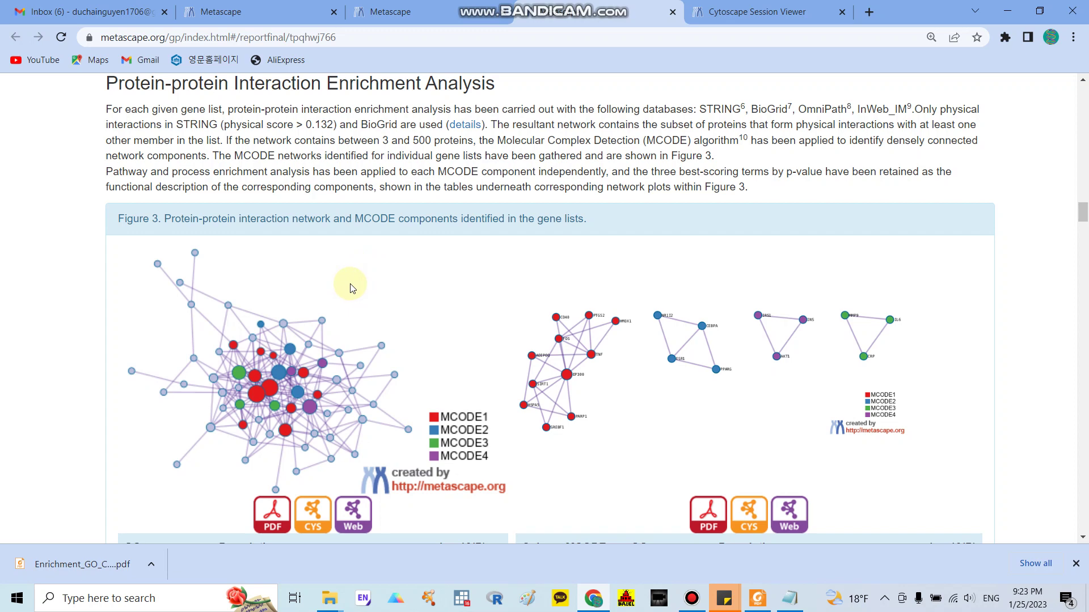
pyautogui.scroll(-3, 353, 298)
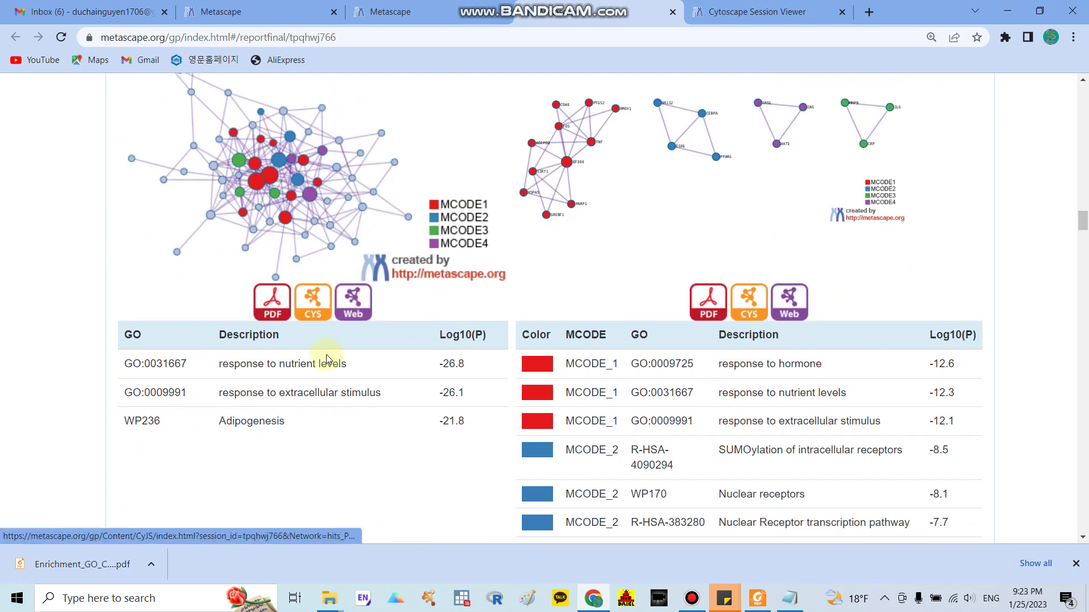